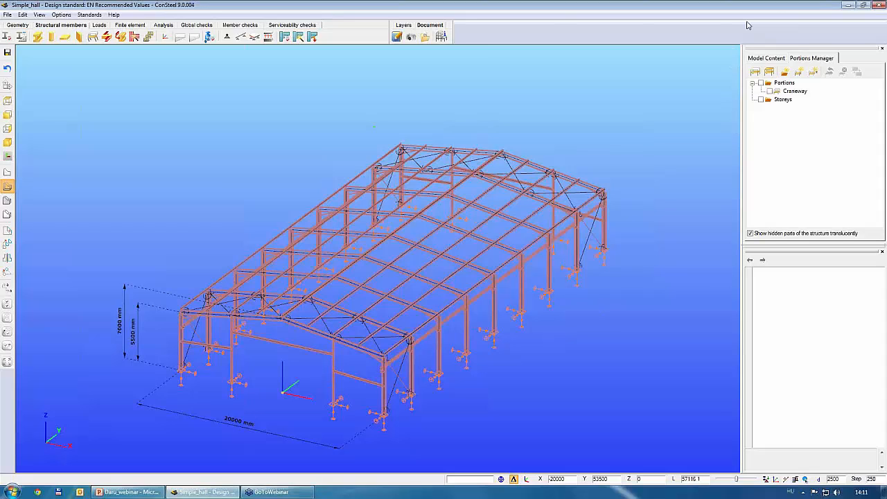
{"action": "left_click", "coordinate": [99, 25]}
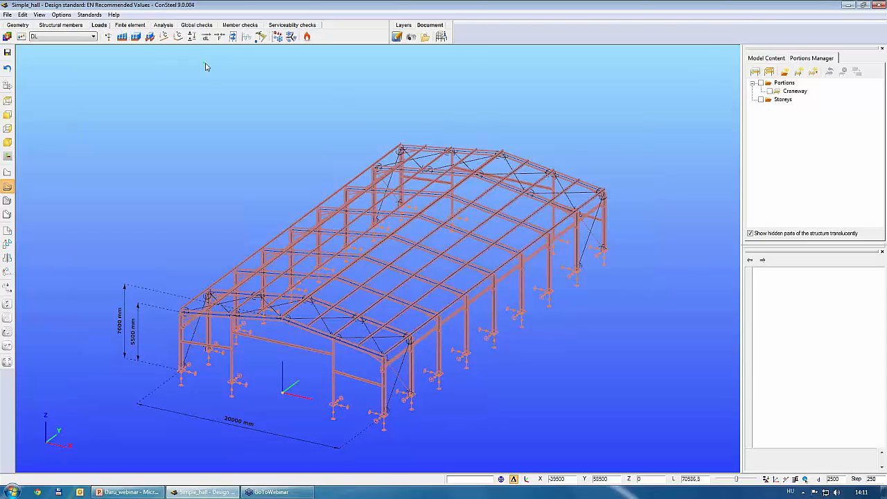
{"action": "left_click", "coordinate": [262, 38]}
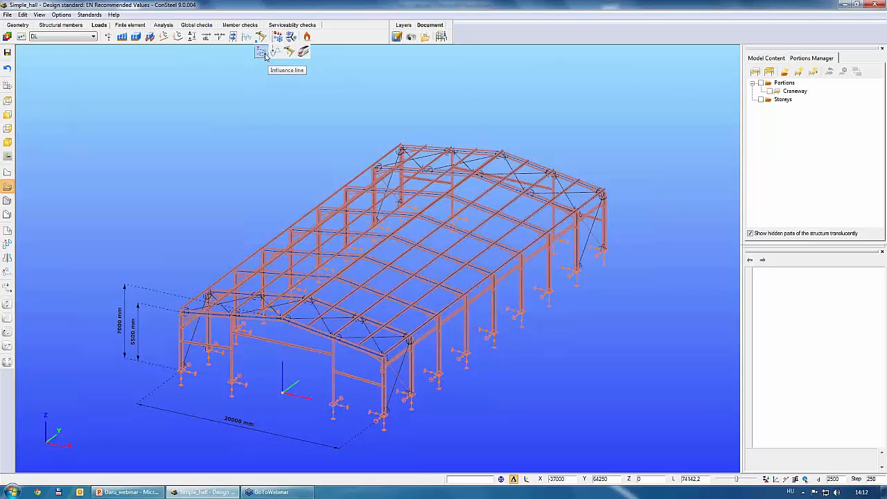
{"action": "left_click", "coordinate": [261, 53]}
{"action": "left_click_drag", "start_coordinate": [142, 53], "coordinate": [157, 79]}
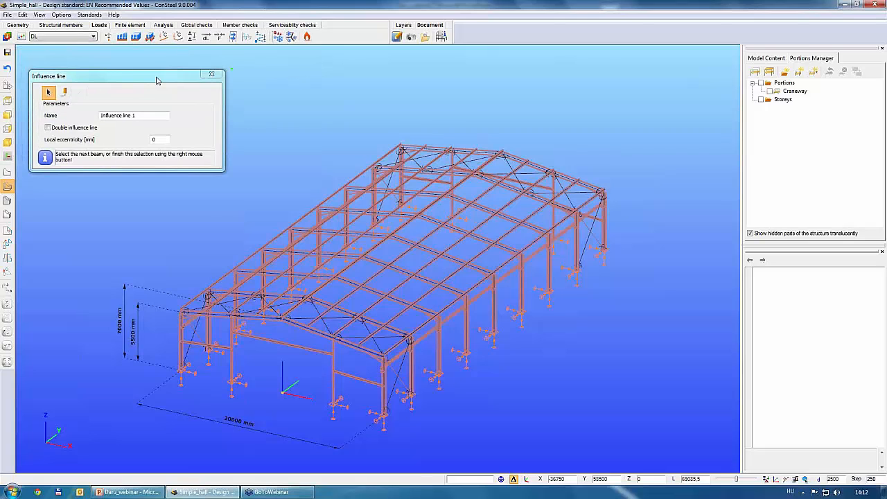
{"action": "left_click", "coordinate": [49, 93]}
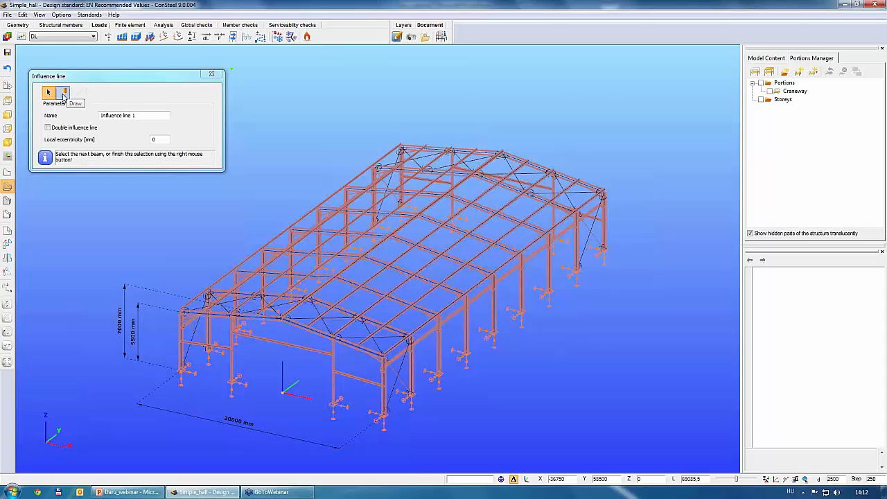
{"action": "left_click", "coordinate": [63, 95]}
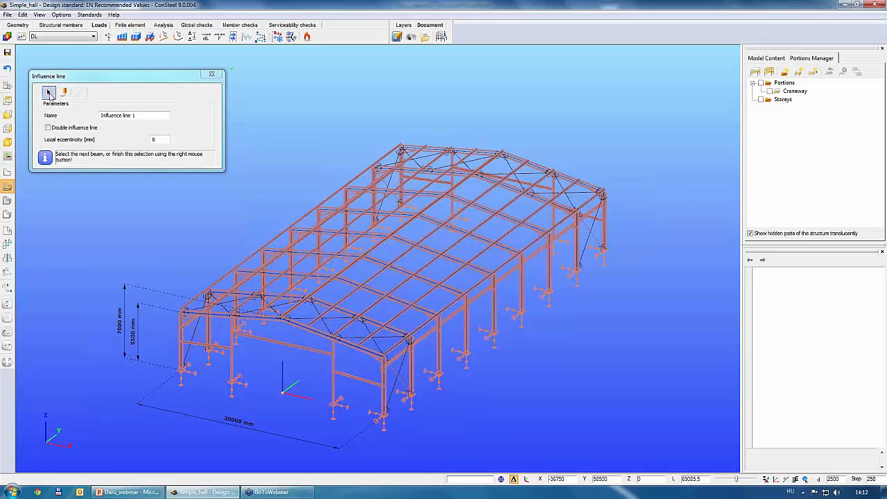
{"action": "left_click", "coordinate": [49, 93]}
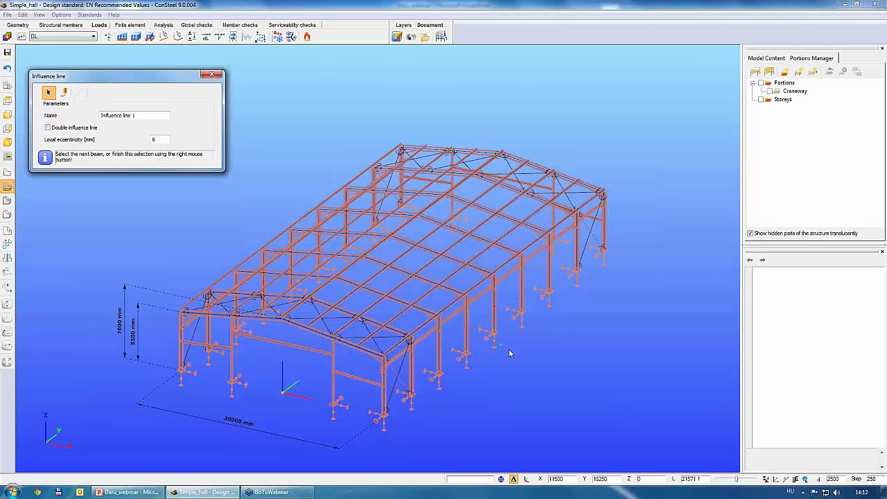
{"action": "middle_click_drag", "start_coordinate": [513, 354], "coordinate": [501, 364], "text": "alt"}
{"action": "scroll", "coordinate": [393, 424], "scroll_direction": "up", "scroll_amount": 3}
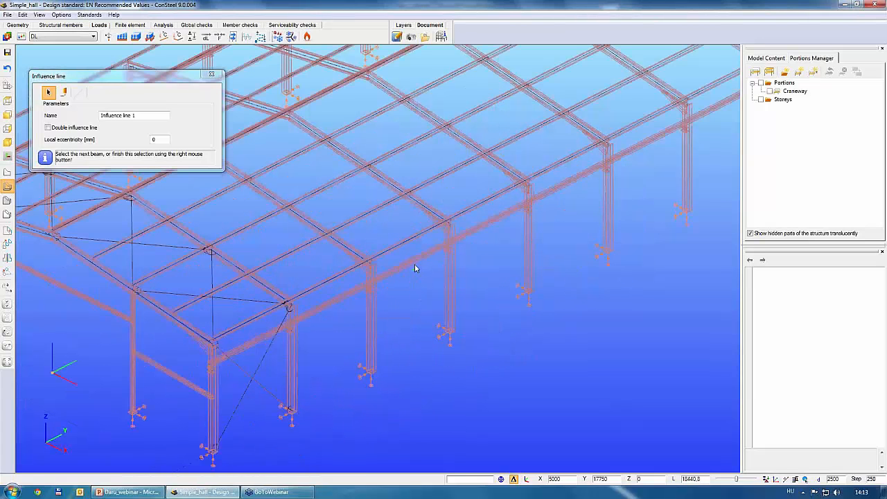
{"action": "scroll", "coordinate": [415, 264], "scroll_direction": "down", "scroll_amount": 3}
{"action": "left_click", "coordinate": [413, 263]}
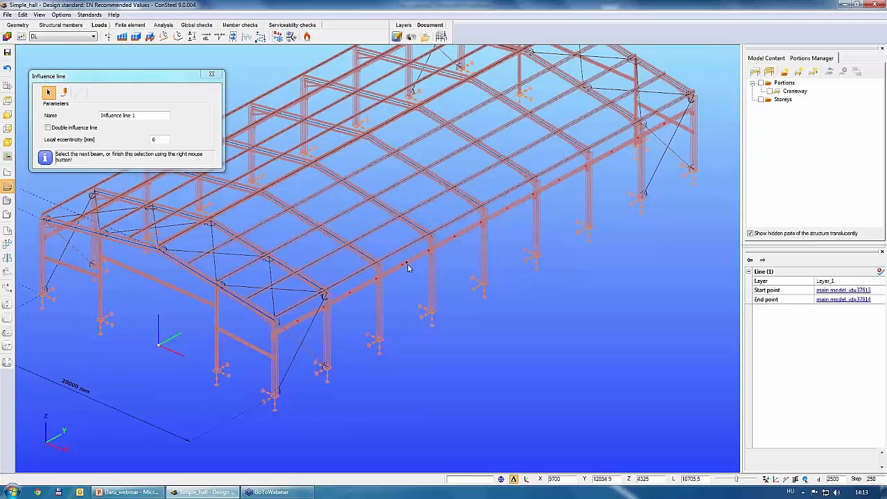
{"action": "left_click", "coordinate": [212, 74]}
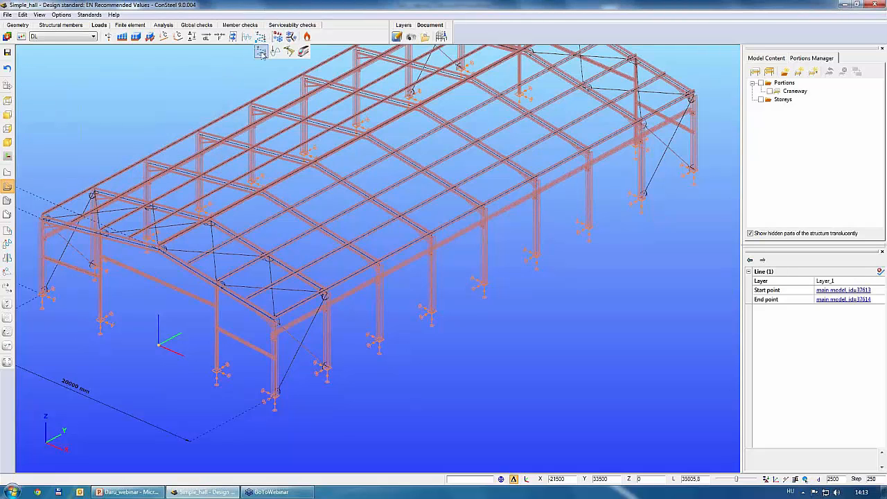
Step: Start a double influence line with zero local eccentricity and select the crane runway beam along one long side of the hall
{"action": "left_click", "coordinate": [261, 36]}
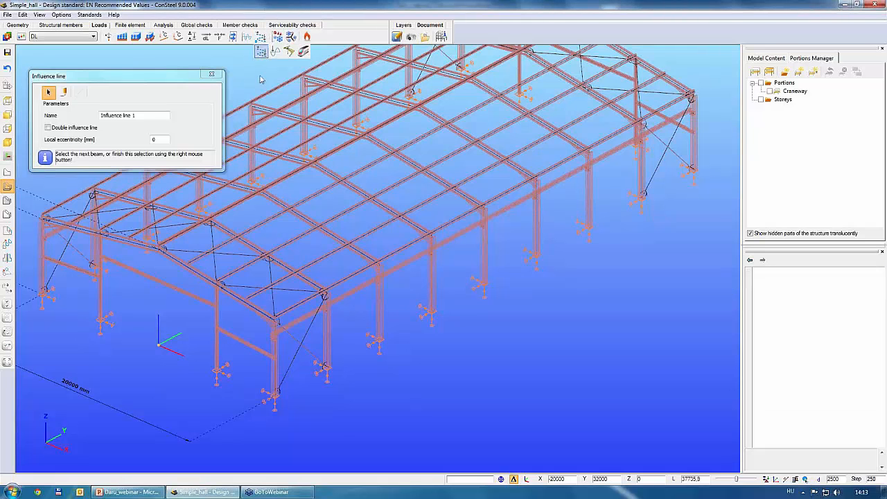
{"action": "left_click", "coordinate": [49, 128]}
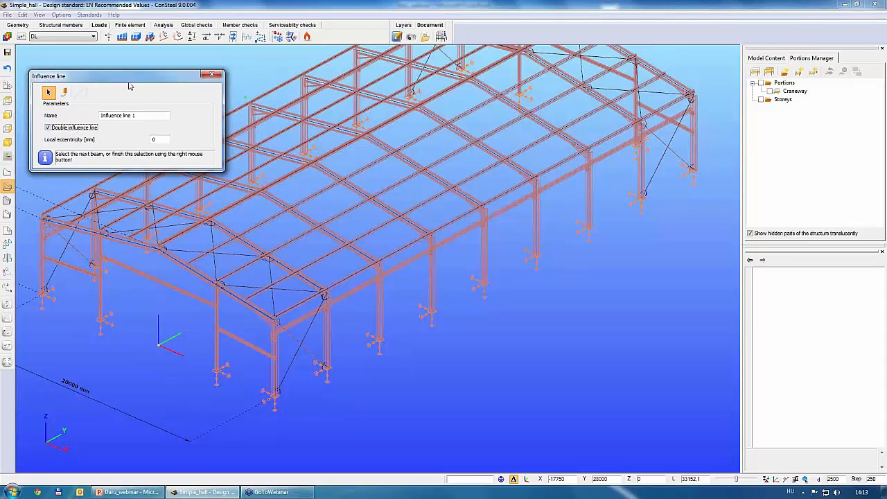
{"action": "left_click_drag", "start_coordinate": [129, 79], "coordinate": [132, 68]}
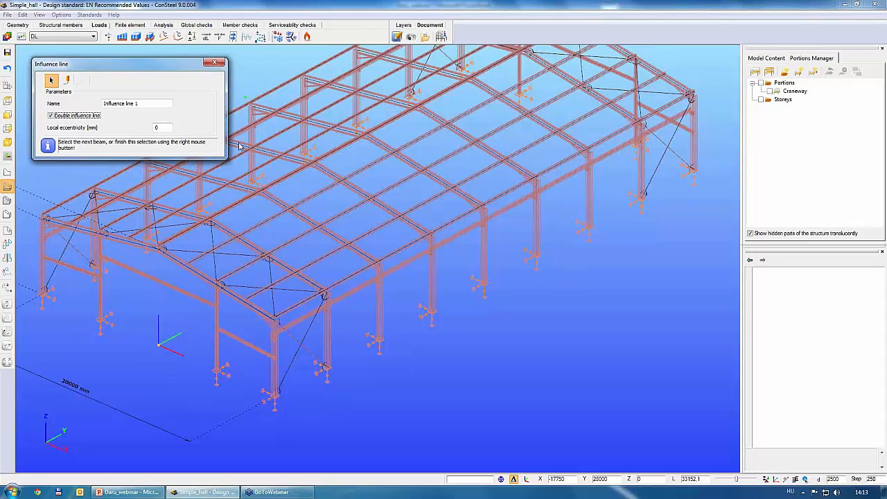
{"action": "left_click", "coordinate": [413, 262]}
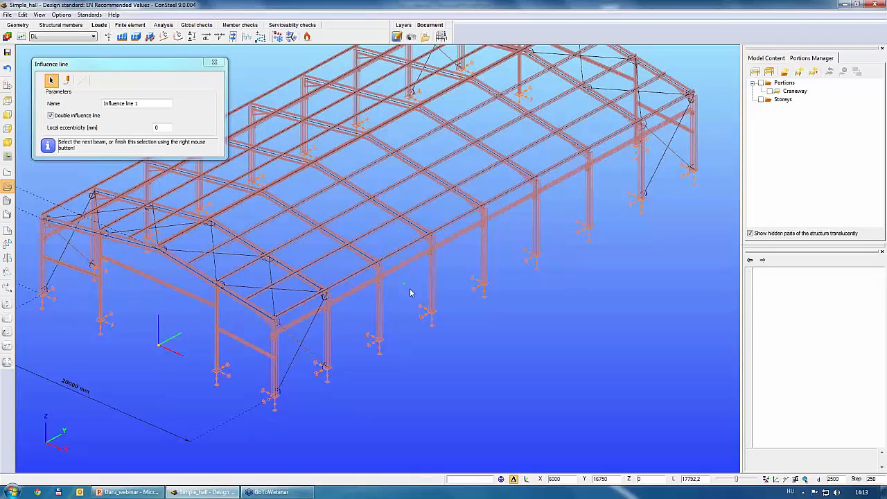
Step: Select the crane runway beam along the opposite long side and complete the double influence line
{"action": "scroll", "coordinate": [467, 301], "scroll_direction": "down", "scroll_amount": 3}
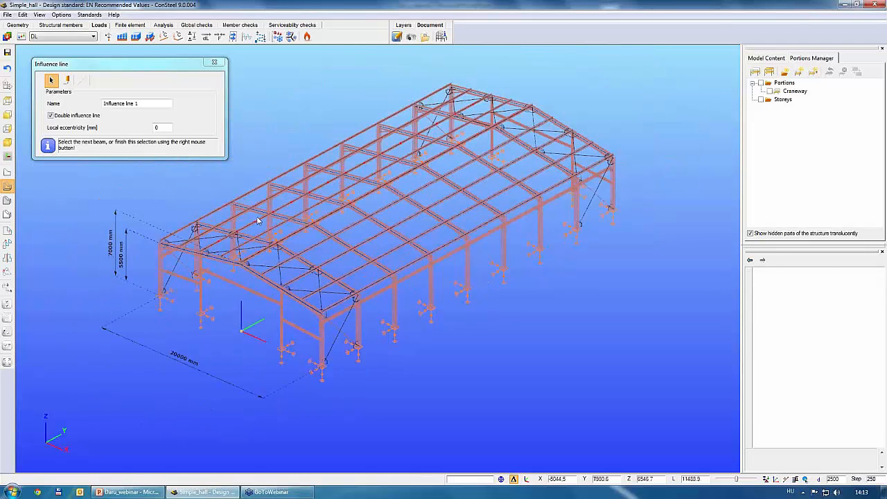
{"action": "middle_click_drag", "start_coordinate": [103, 233], "coordinate": [182, 234], "text": "alt"}
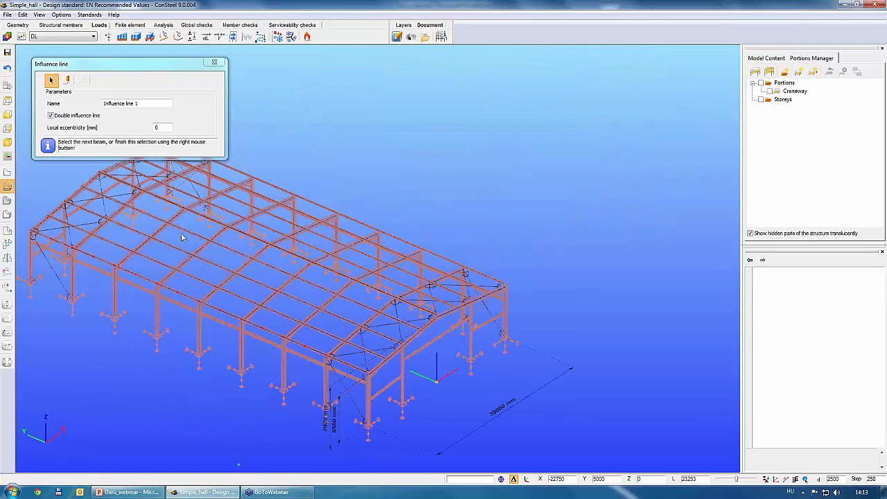
{"action": "scroll", "coordinate": [181, 237], "scroll_direction": "up", "scroll_amount": 5}
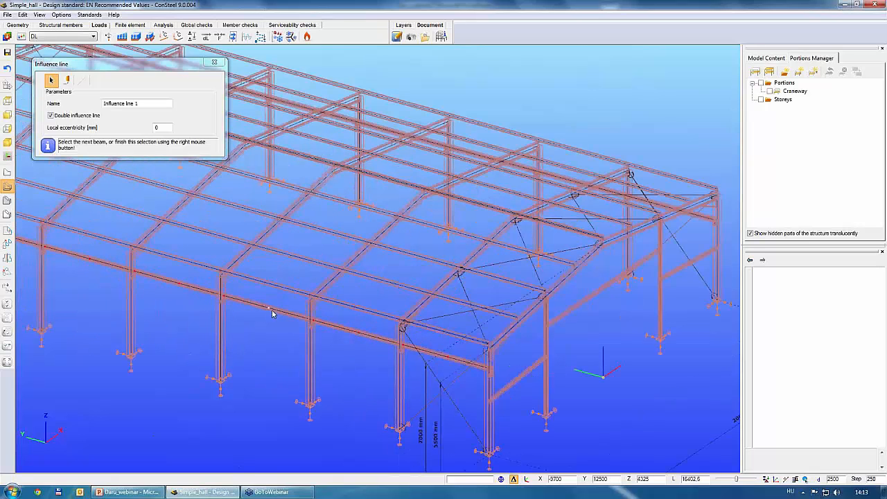
{"action": "left_click", "coordinate": [282, 314]}
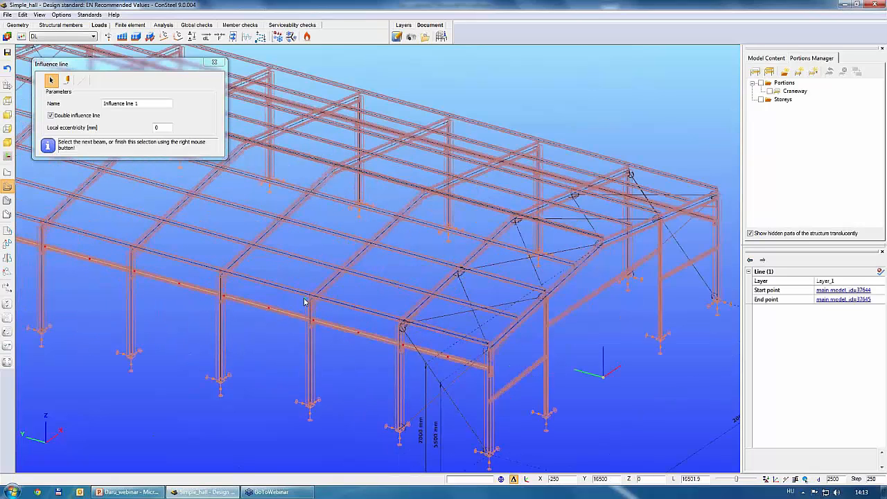
{"action": "scroll", "coordinate": [305, 302], "scroll_direction": "down", "scroll_amount": 2}
{"action": "right_click", "coordinate": [289, 327]}
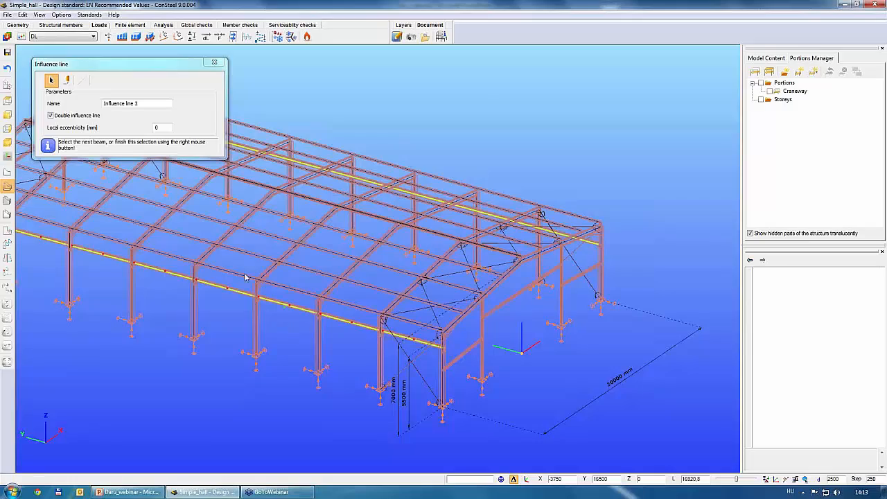
{"action": "scroll", "coordinate": [319, 272], "scroll_direction": "down", "scroll_amount": 2}
{"action": "middle_click_drag", "start_coordinate": [549, 291], "coordinate": [418, 324]}
{"action": "scroll", "coordinate": [551, 325], "scroll_direction": "up", "scroll_amount": 3}
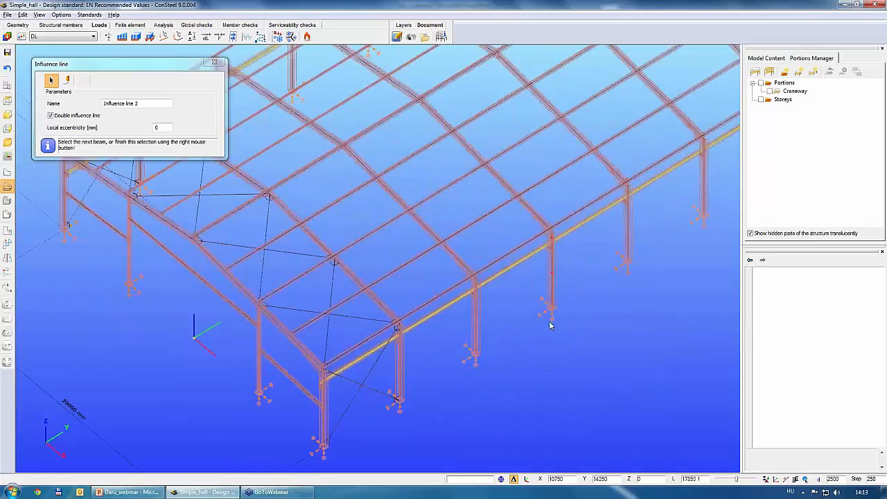
{"action": "scroll", "coordinate": [551, 326], "scroll_direction": "down", "scroll_amount": 2}
{"action": "middle_click_drag", "start_coordinate": [551, 326], "coordinate": [528, 336]}
{"action": "scroll", "coordinate": [562, 326], "scroll_direction": "down", "scroll_amount": 3}
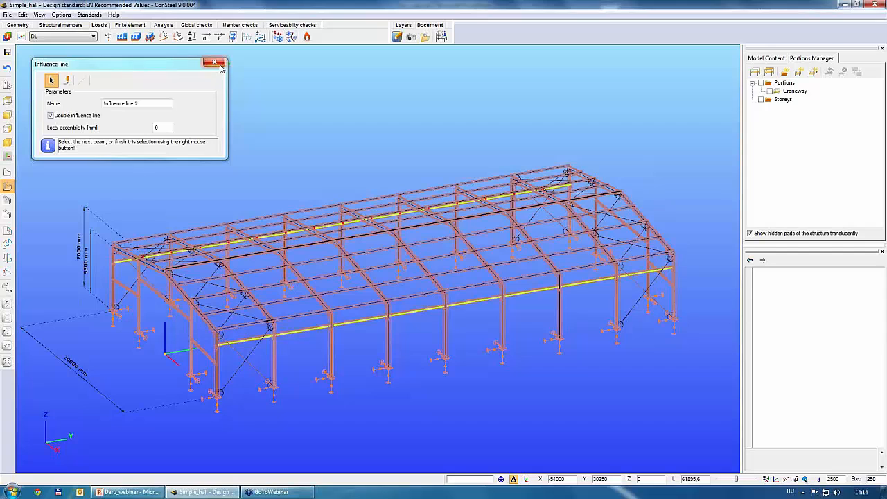
{"action": "left_click", "coordinate": [215, 62]}
Step: Start a crane load definition and review the Standard load based and User defined crane types before choosing Standard
{"action": "left_click", "coordinate": [261, 37]}
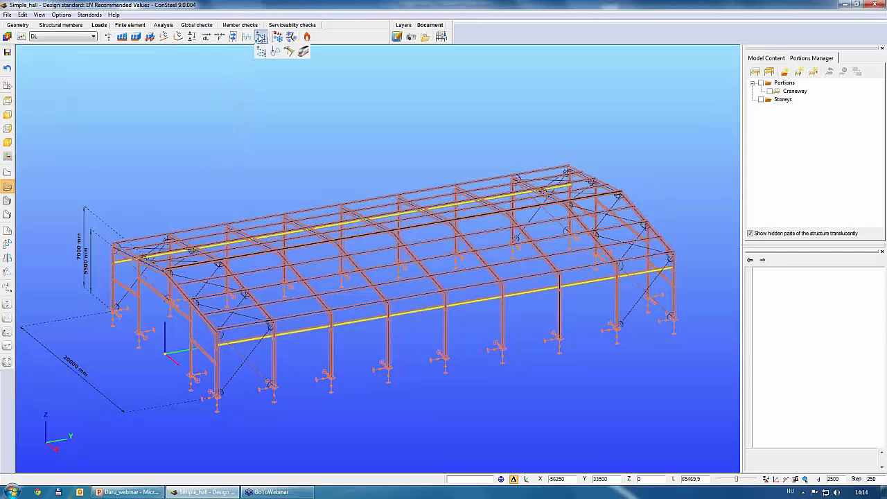
{"action": "left_click", "coordinate": [289, 52]}
{"action": "left_click_drag", "start_coordinate": [215, 54], "coordinate": [672, 66]}
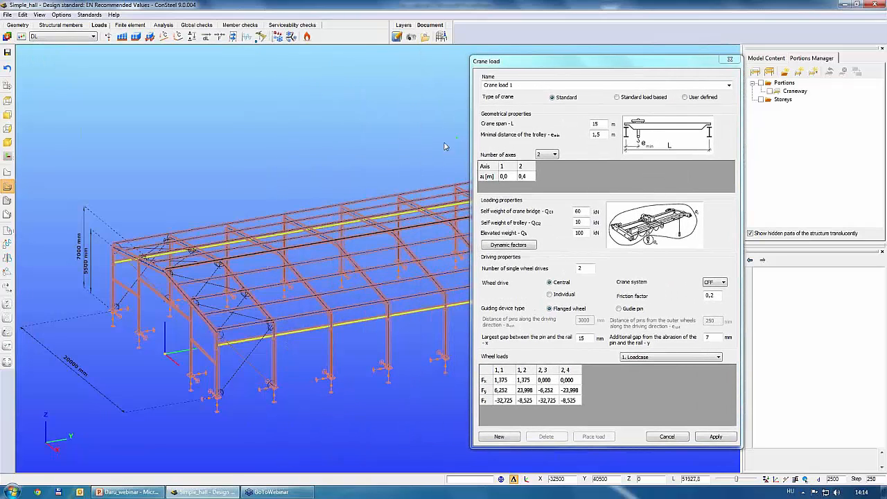
{"action": "middle_click_drag", "start_coordinate": [439, 145], "coordinate": [393, 149]}
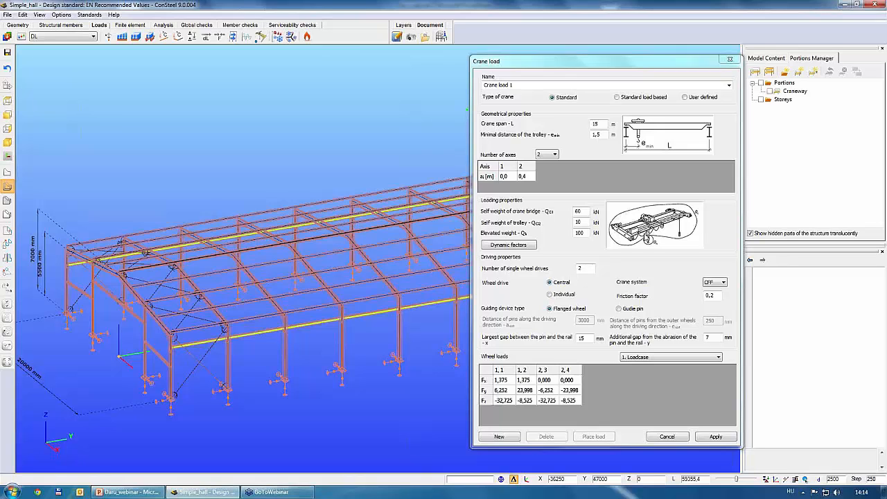
{"action": "left_click", "coordinate": [618, 98]}
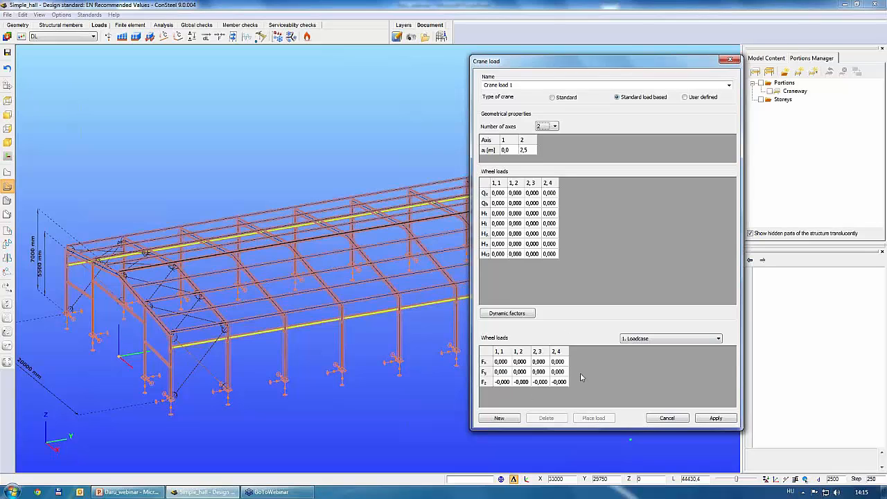
{"action": "left_click", "coordinate": [685, 98]}
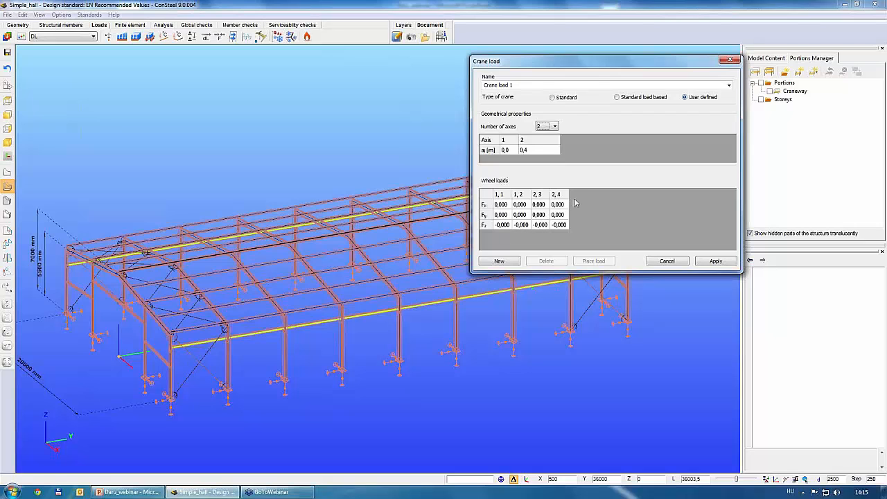
{"action": "left_click", "coordinate": [553, 97]}
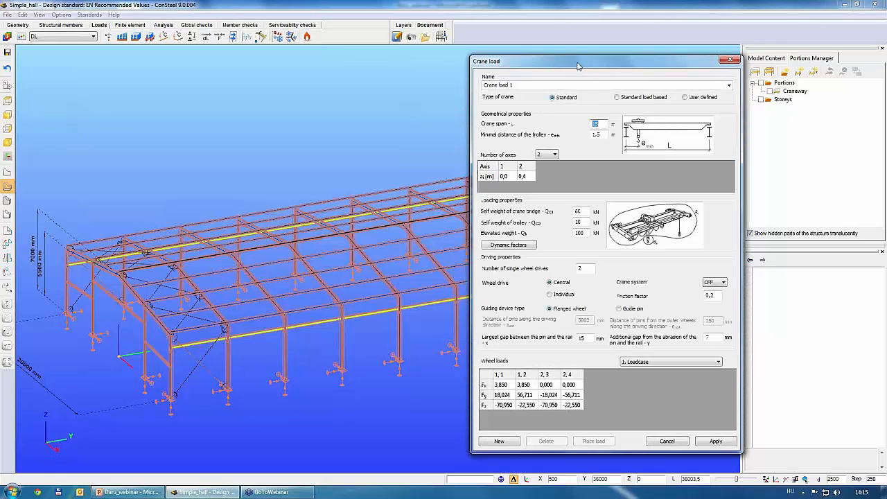
Step: Set the crane span to 20 m and keep the trolley's minimal distance at 1.5 m
{"action": "left_click_drag", "start_coordinate": [578, 66], "coordinate": [609, 29]}
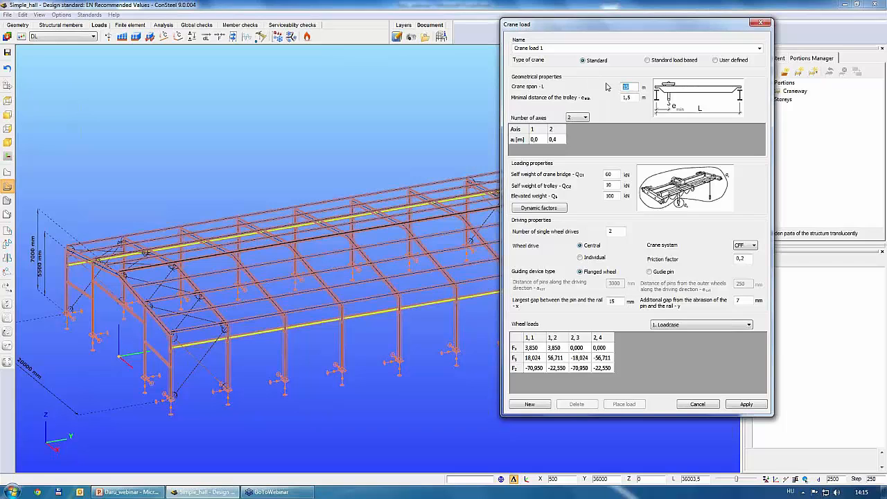
{"action": "type", "text": "20"}
{"action": "key", "text": "Tab"}
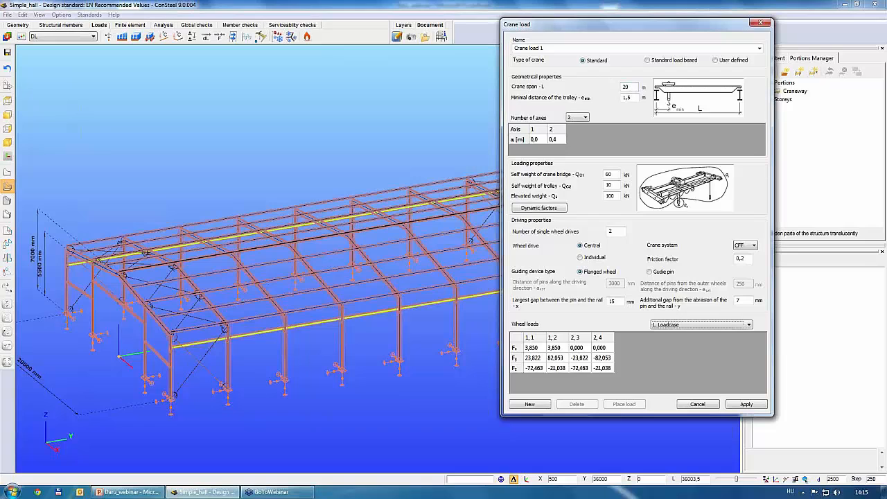
{"action": "left_click", "coordinate": [625, 97]}
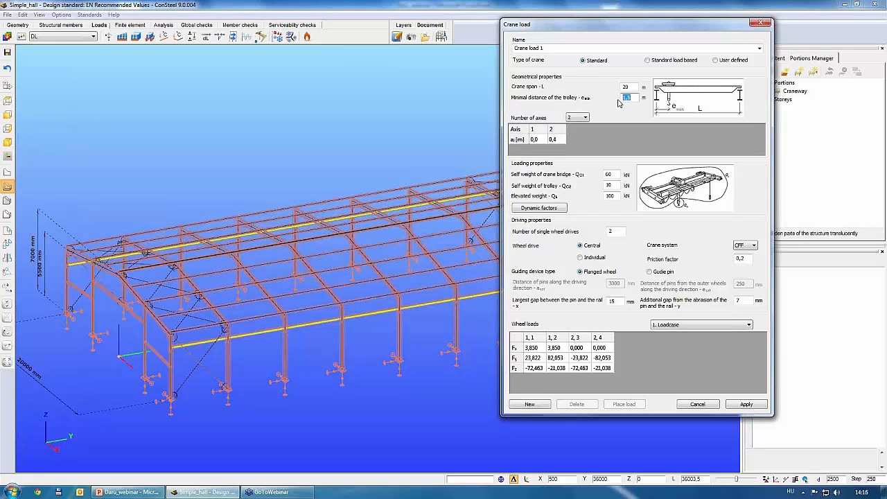
{"action": "left_click", "coordinate": [631, 97]}
{"action": "key", "text": "BackSpace"}
{"action": "type", "text": "9"}
Step: Keep the number of crane axes at 2 and set the position of axis 2 to 2.5 m
{"action": "left_click", "coordinate": [573, 118]}
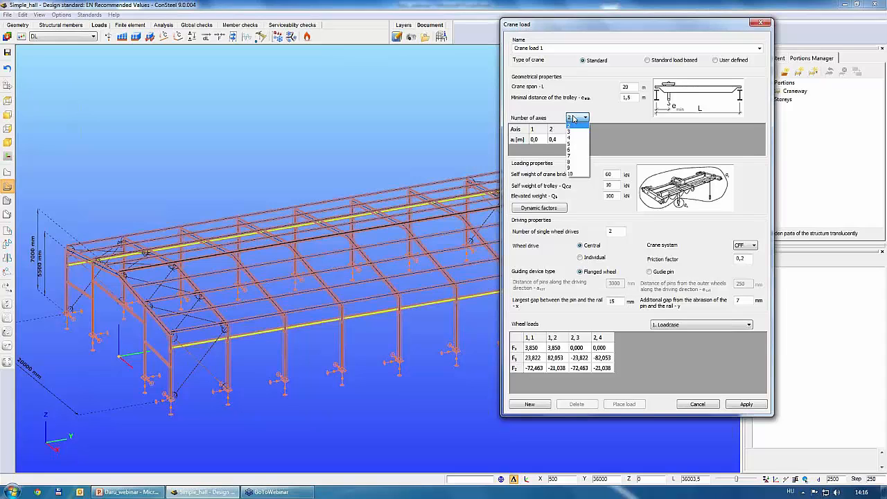
{"action": "left_click", "coordinate": [574, 119]}
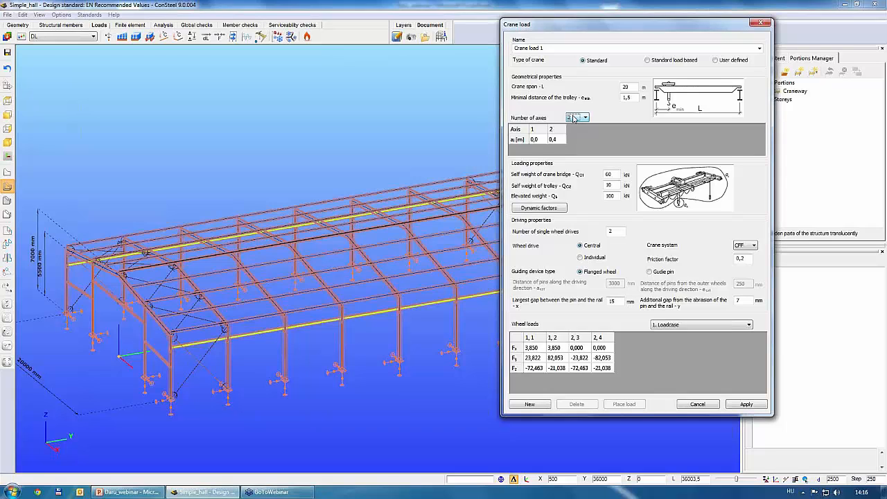
{"action": "left_click", "coordinate": [558, 140]}
{"action": "type", "text": "2,5"}
{"action": "key", "text": "Return"}
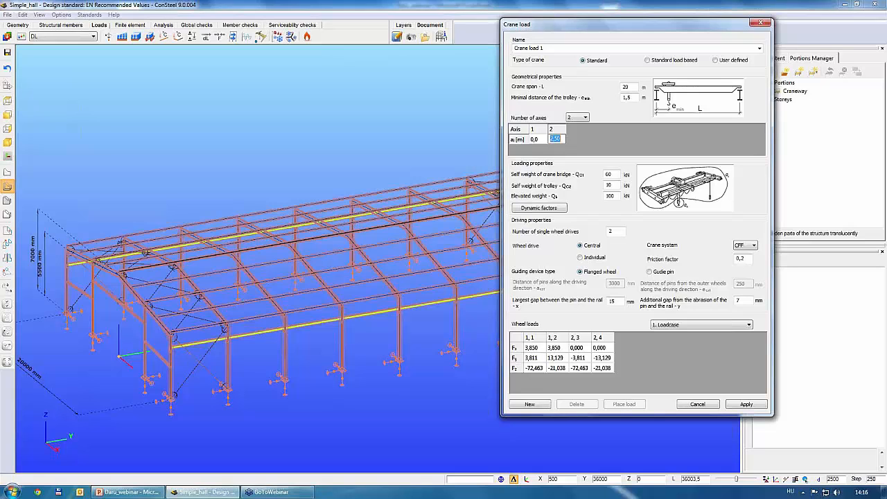
Step: Set the crane bridge self weight to 100 kN and the trolley self weight to 20 kN
{"action": "left_click", "coordinate": [616, 174]}
{"action": "double_click", "coordinate": [610, 174]}
{"action": "type", "text": "100"}
{"action": "key", "text": "Tab"}
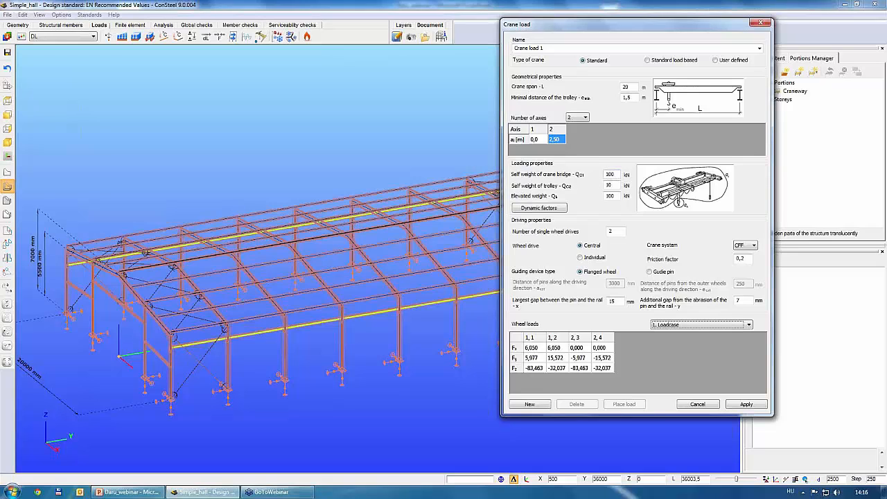
{"action": "double_click", "coordinate": [608, 185]}
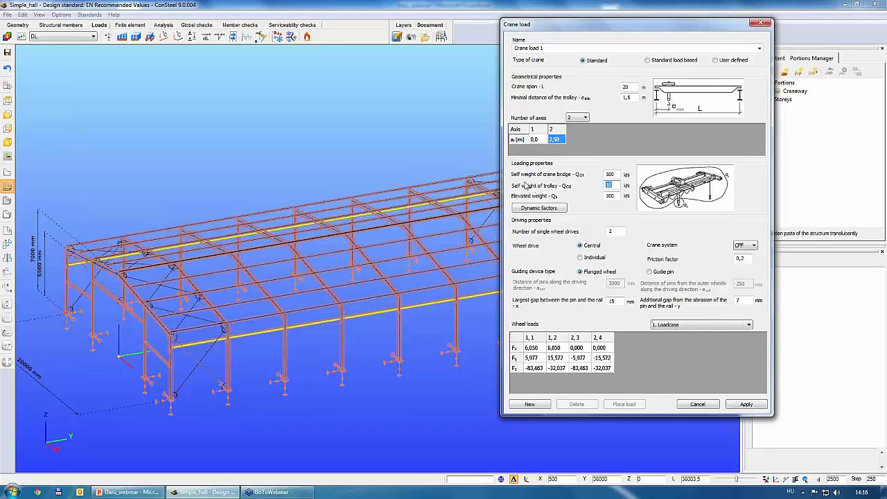
{"action": "type", "text": "20"}
{"action": "key", "text": "Tab"}
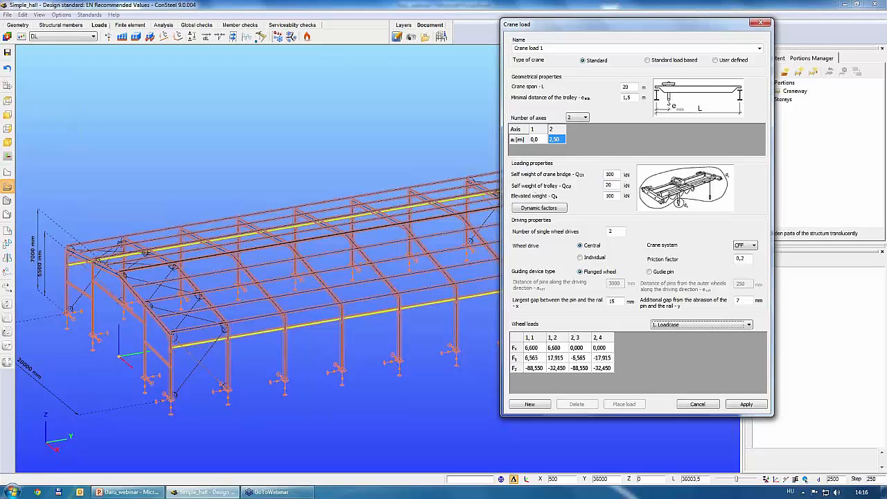
Step: Set the elevated weight of the crane to 300 kN
{"action": "left_click", "coordinate": [613, 197]}
{"action": "type", "text": "0"}
{"action": "key", "text": "Tab"}
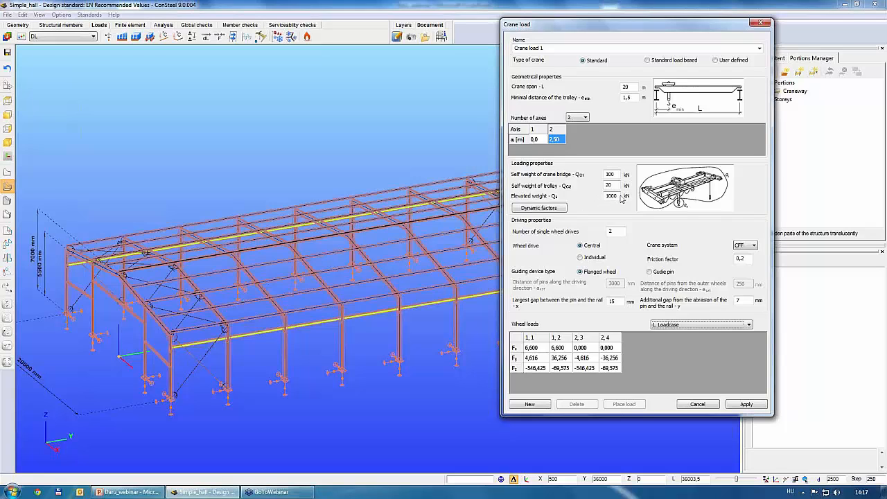
{"action": "double_click", "coordinate": [617, 196]}
{"action": "type", "text": "30"}
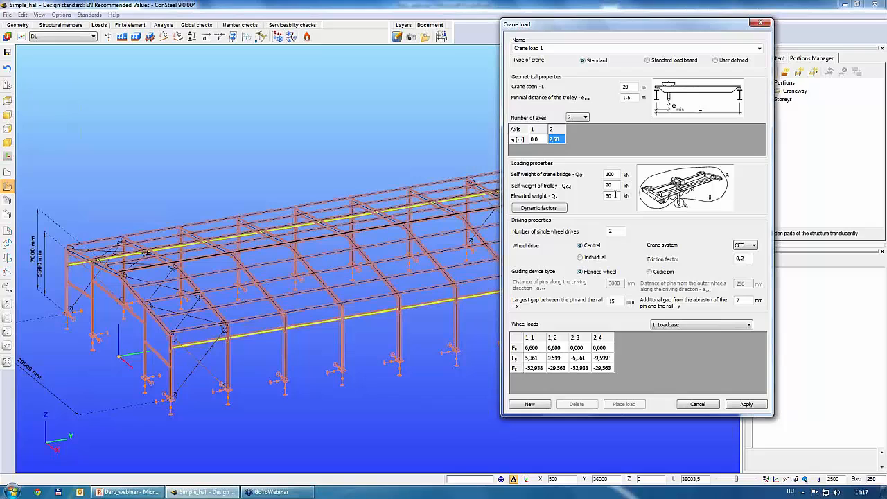
{"action": "type", "text": "0"}
{"action": "key", "text": "Tab"}
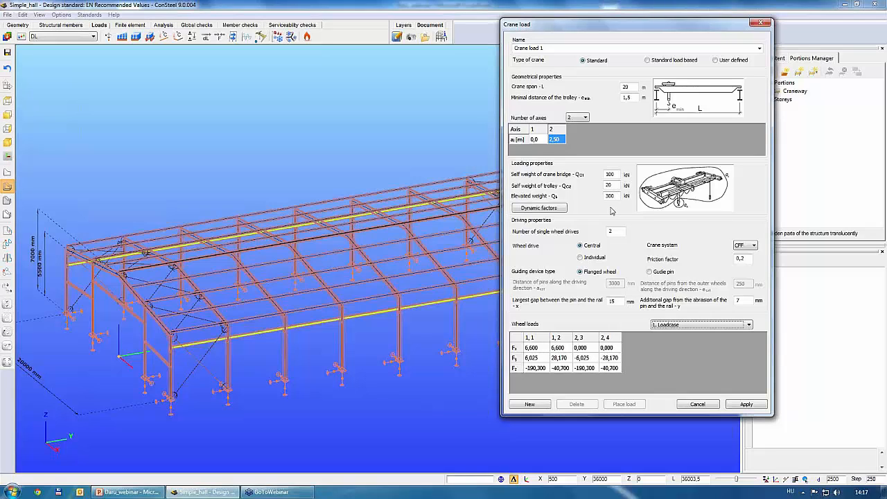
Step: Review the crane's dynamic factors φ1 to φ7 and leave them without making changes
{"action": "left_click", "coordinate": [539, 208]}
{"action": "left_click_drag", "start_coordinate": [600, 148], "coordinate": [319, 100]}
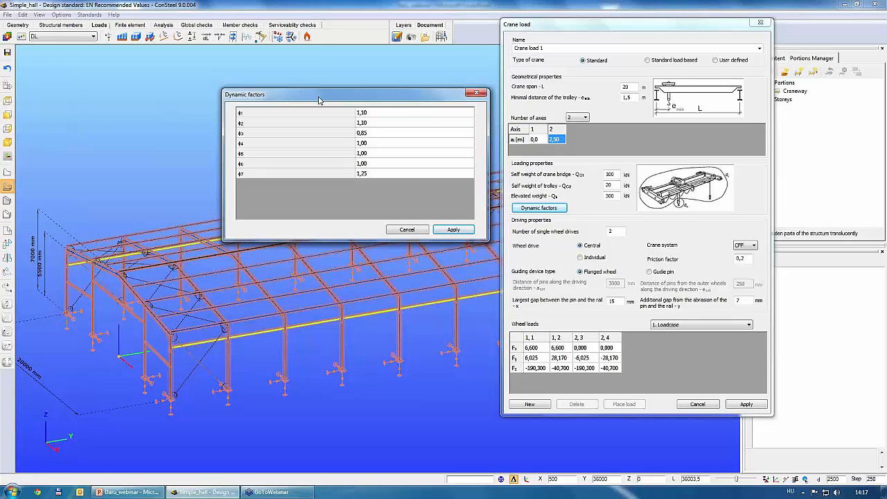
{"action": "left_click", "coordinate": [400, 232]}
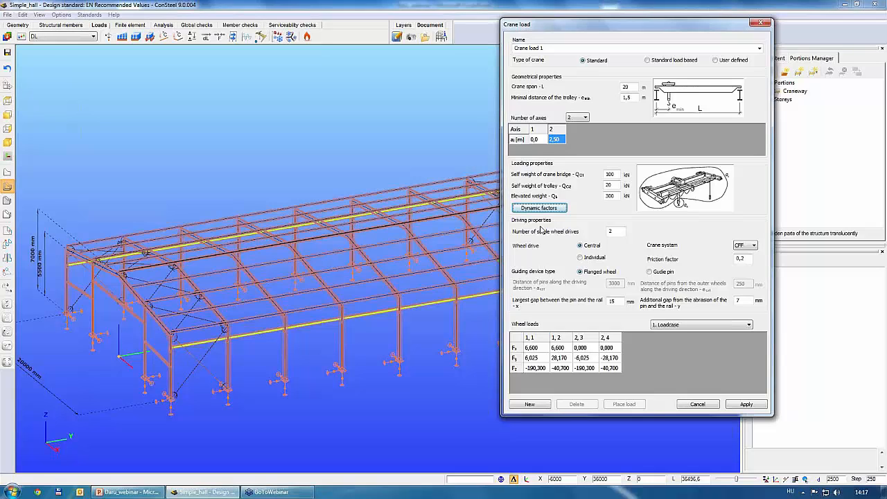
Step: Keep the driving properties at 2 single wheel drives, crane system CFF and friction factor 0.2
{"action": "left_click", "coordinate": [624, 231]}
{"action": "left_click_drag", "start_coordinate": [614, 230], "coordinate": [596, 233]}
{"action": "type", "text": "2"}
{"action": "left_click", "coordinate": [753, 246]}
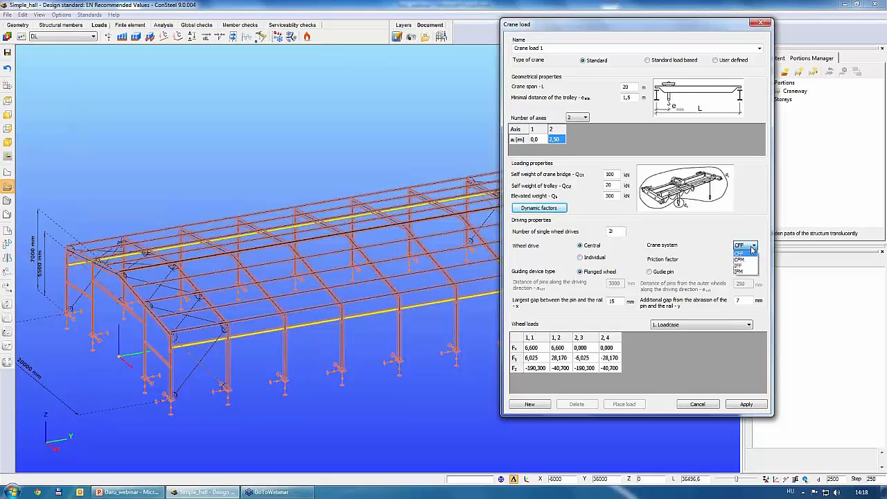
{"action": "left_click", "coordinate": [752, 251]}
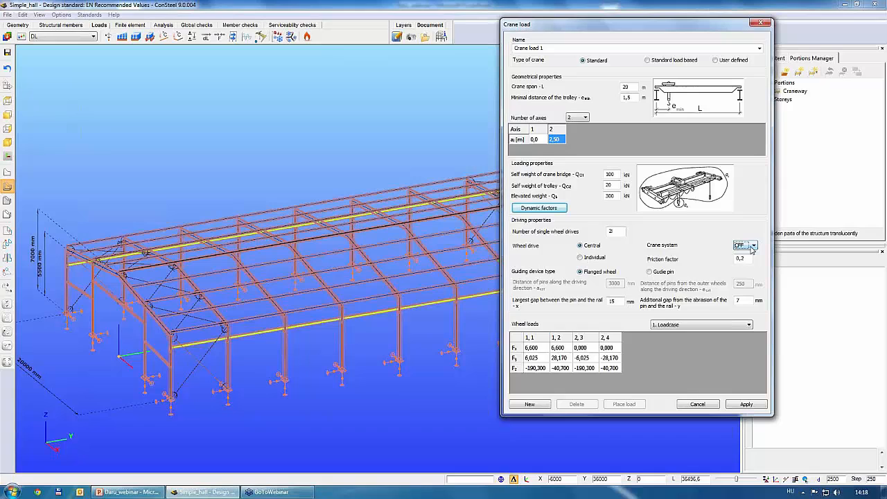
{"action": "left_click", "coordinate": [752, 247]}
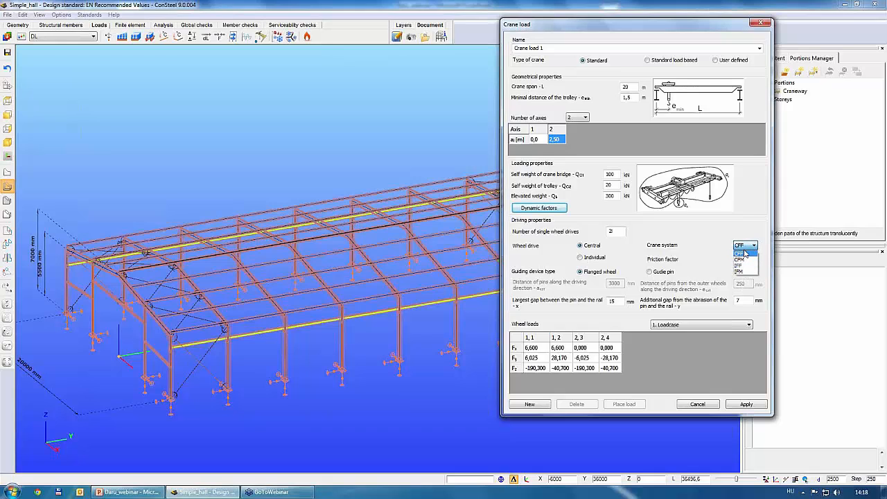
{"action": "left_click", "coordinate": [746, 253]}
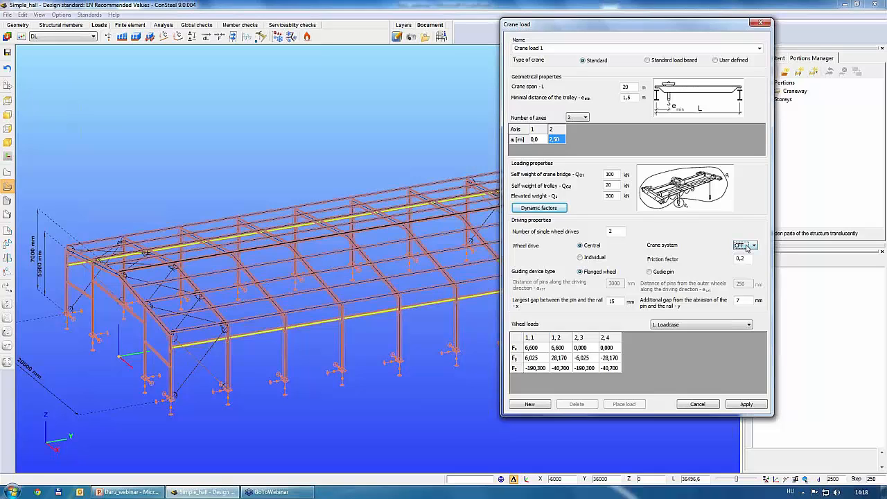
{"action": "left_click", "coordinate": [743, 259]}
{"action": "left_click_drag", "start_coordinate": [745, 262], "coordinate": [731, 260]}
{"action": "left_click", "coordinate": [735, 342]}
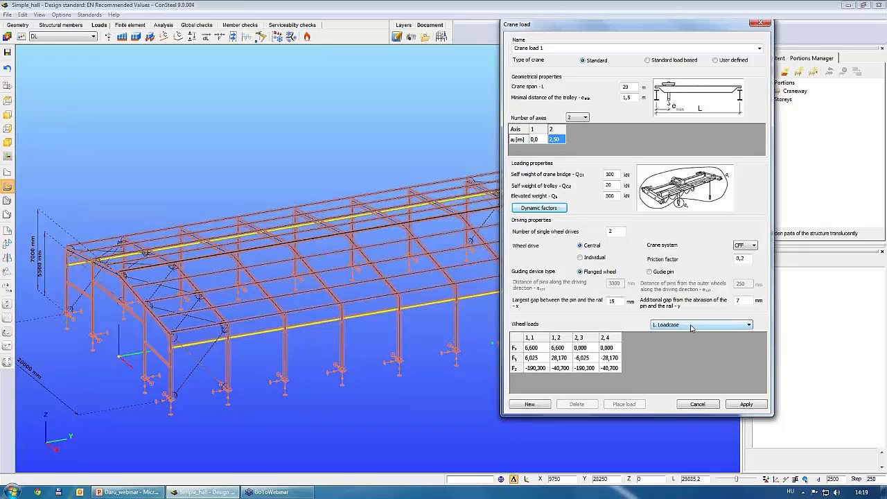
Step: Review the calculated wheel loads for the different crane load cases, ending back on 1. Loadcase
{"action": "left_click", "coordinate": [693, 325]}
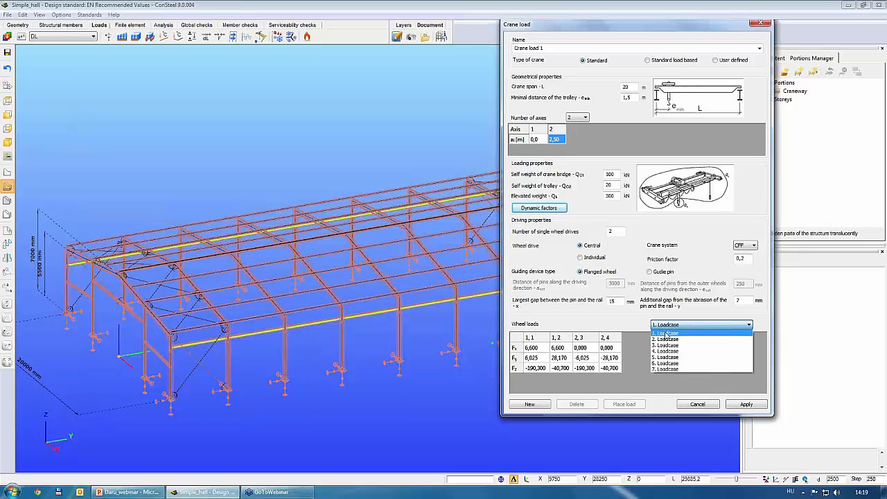
{"action": "left_click", "coordinate": [666, 344]}
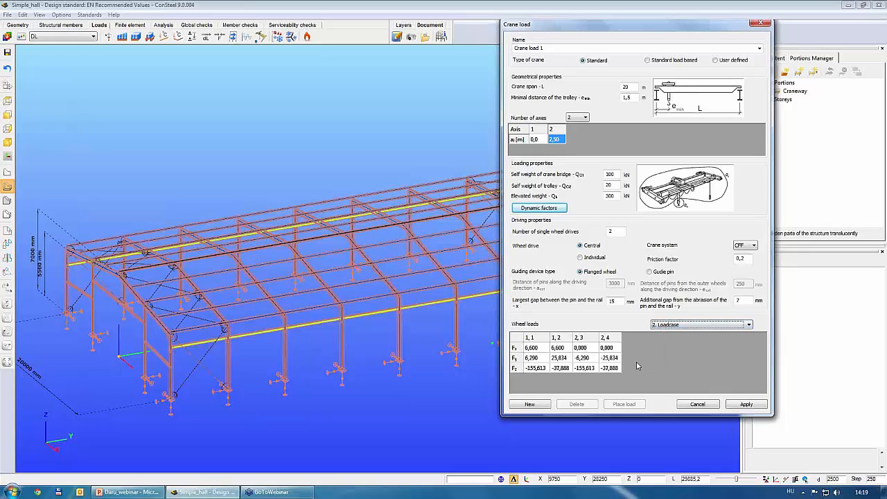
{"action": "scroll", "coordinate": [596, 356], "scroll_direction": "down", "scroll_amount": 1}
{"action": "scroll", "coordinate": [573, 357], "scroll_direction": "down", "scroll_amount": 1}
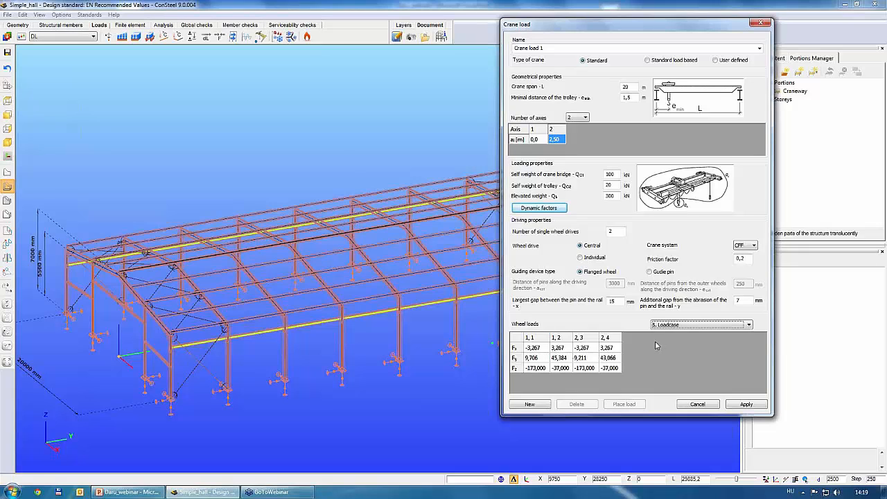
{"action": "scroll", "coordinate": [711, 325], "scroll_direction": "down", "scroll_amount": 1}
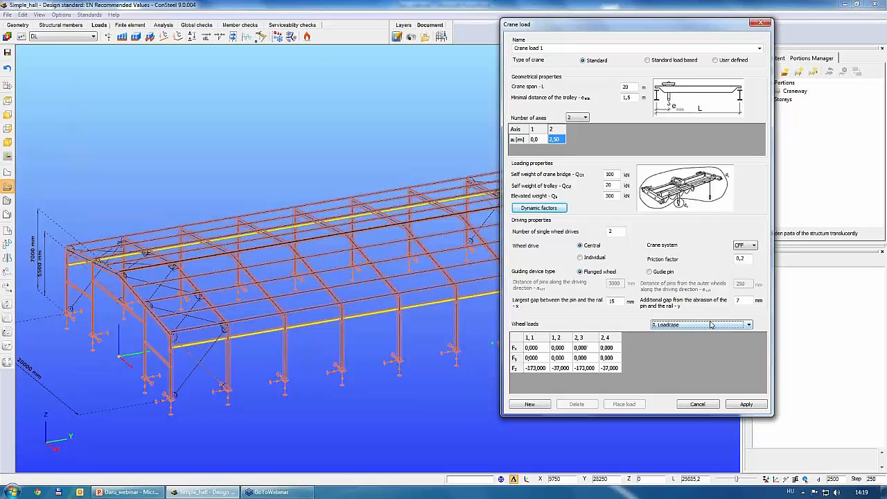
{"action": "scroll", "coordinate": [711, 324], "scroll_direction": "down", "scroll_amount": 1}
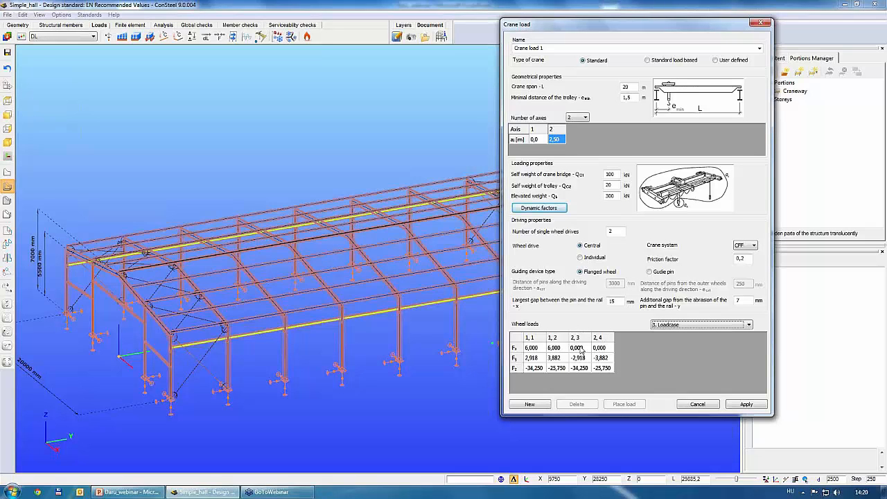
{"action": "left_click", "coordinate": [665, 325]}
{"action": "left_click", "coordinate": [669, 333]}
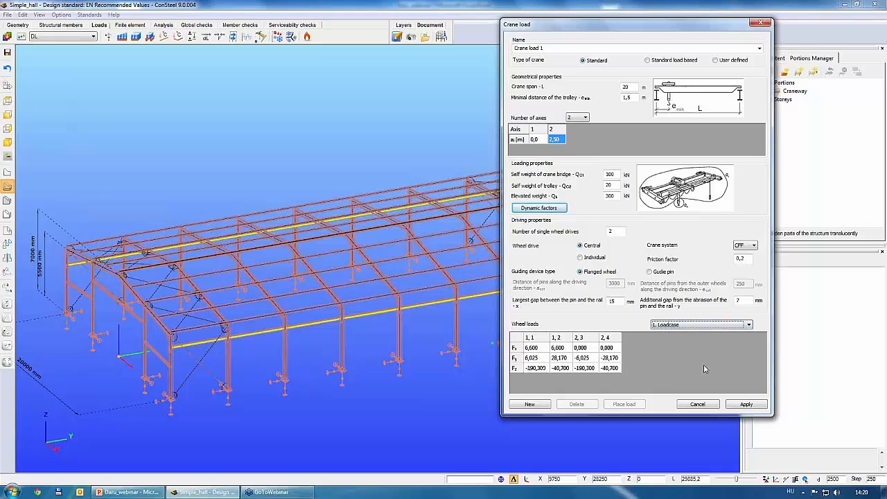
Step: Apply the definition of Crane load 1 and close the crane load settings
{"action": "left_click", "coordinate": [746, 405]}
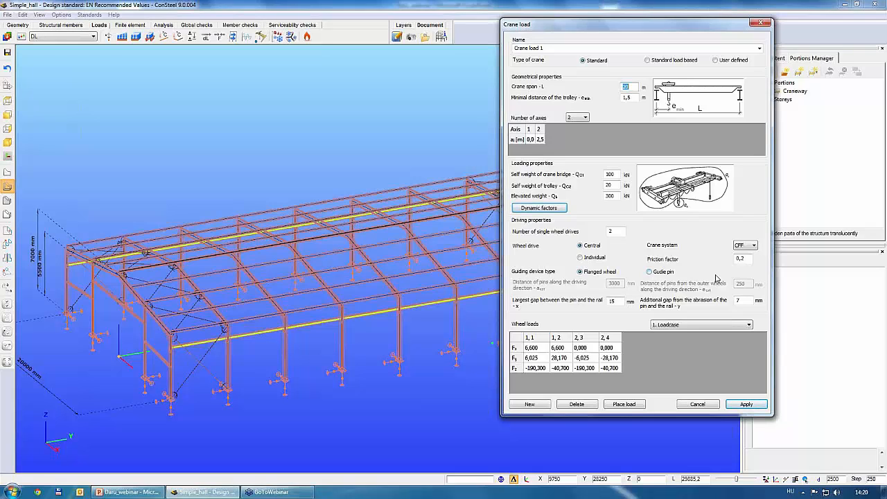
{"action": "left_click", "coordinate": [741, 404]}
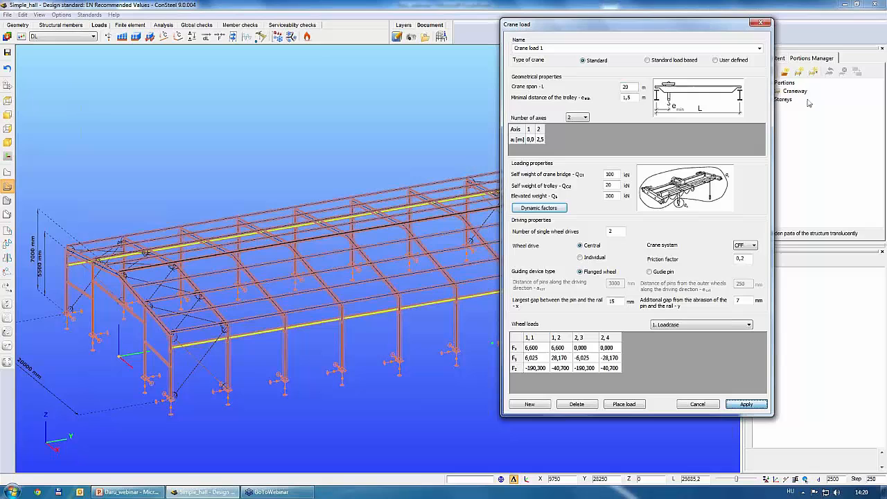
{"action": "left_click", "coordinate": [760, 22]}
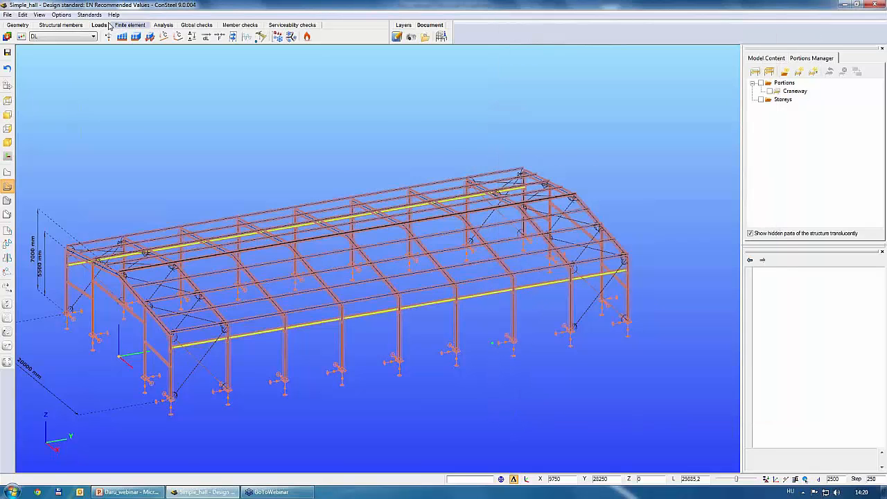
Step: Add a new load group of type Crane to the model's load cases and load groups
{"action": "left_click", "coordinate": [9, 36]}
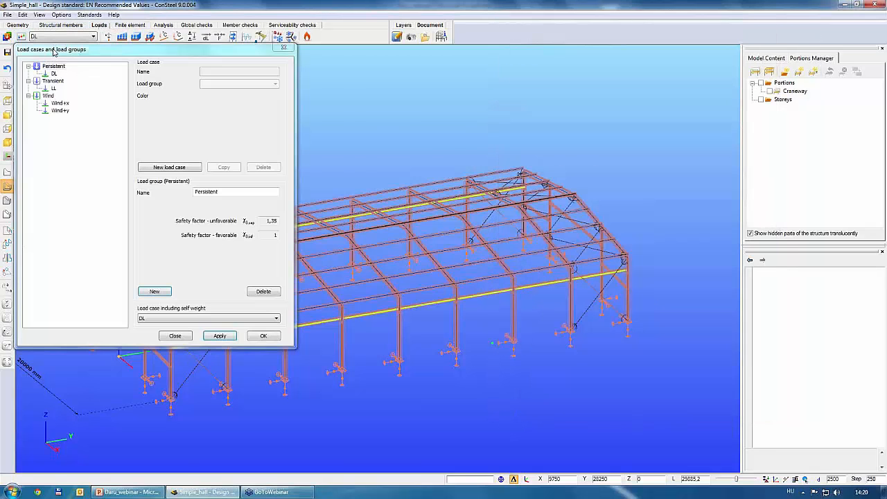
{"action": "left_click_drag", "start_coordinate": [50, 48], "coordinate": [116, 86]}
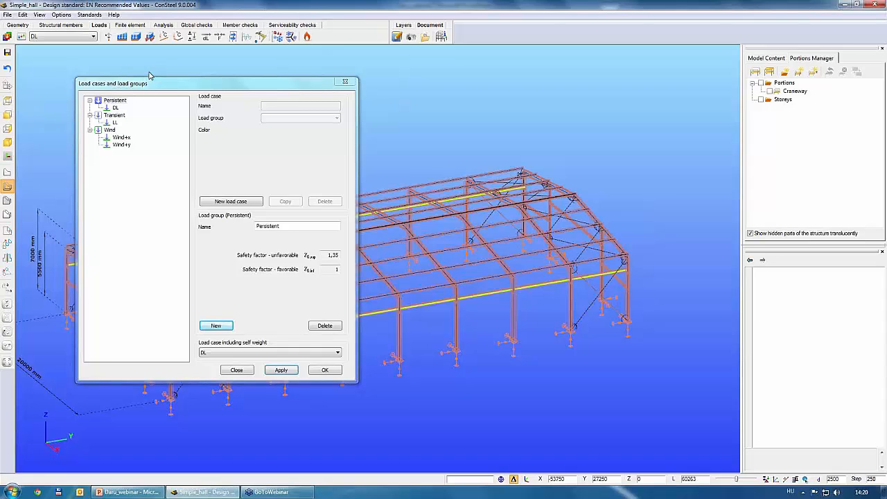
{"action": "left_click", "coordinate": [217, 326]}
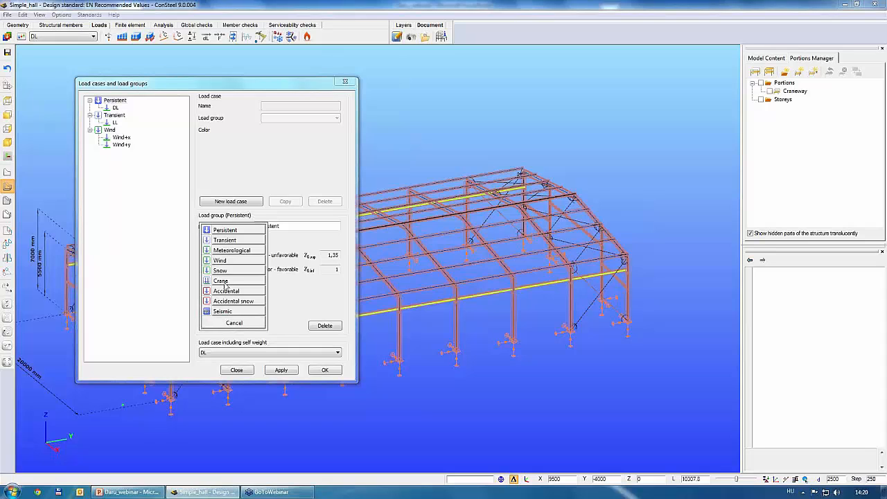
{"action": "left_click", "coordinate": [222, 280]}
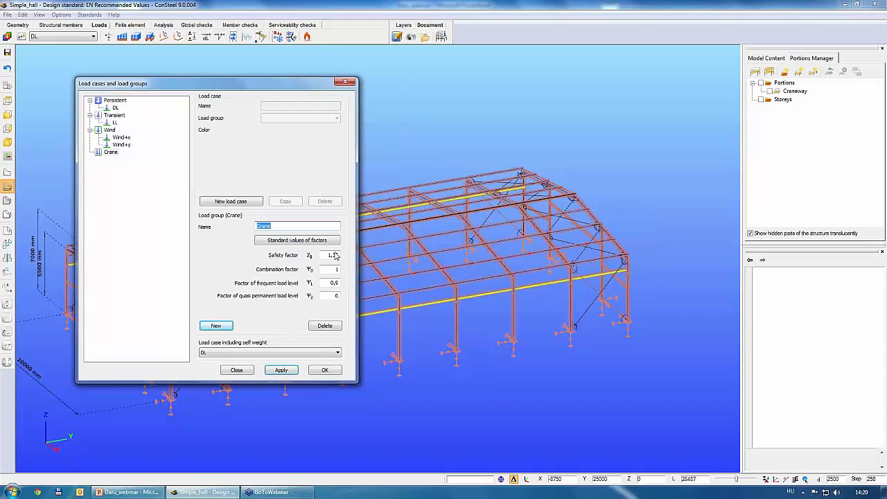
Step: Create a load case named Crane1 in the Crane group and give it a light green colour
{"action": "left_click", "coordinate": [231, 201]}
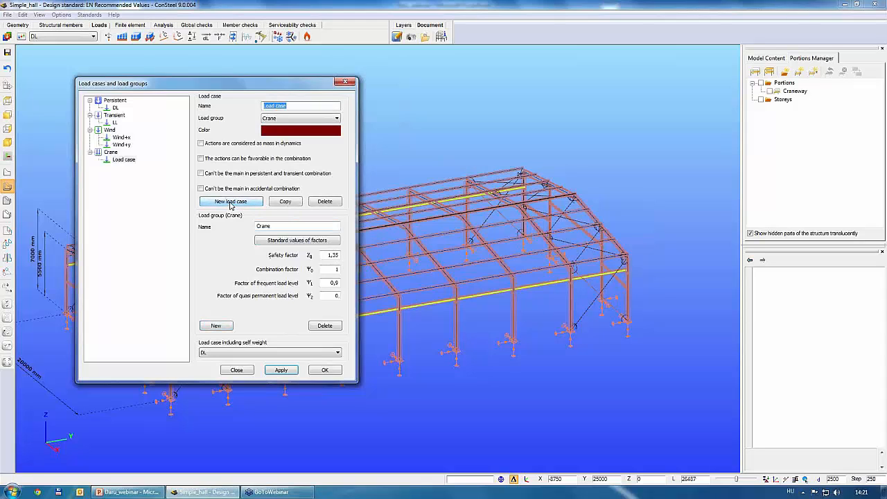
{"action": "type", "text": "Crane1"}
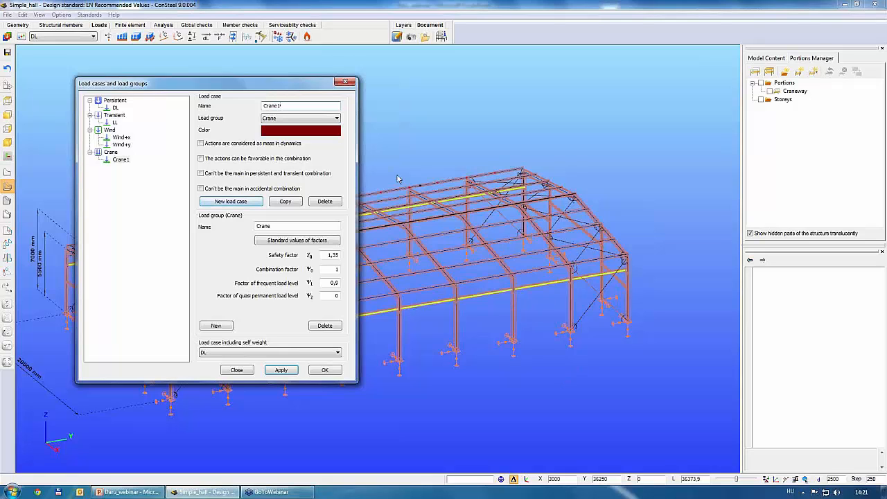
{"action": "left_click", "coordinate": [333, 135]}
{"action": "left_click", "coordinate": [198, 181]}
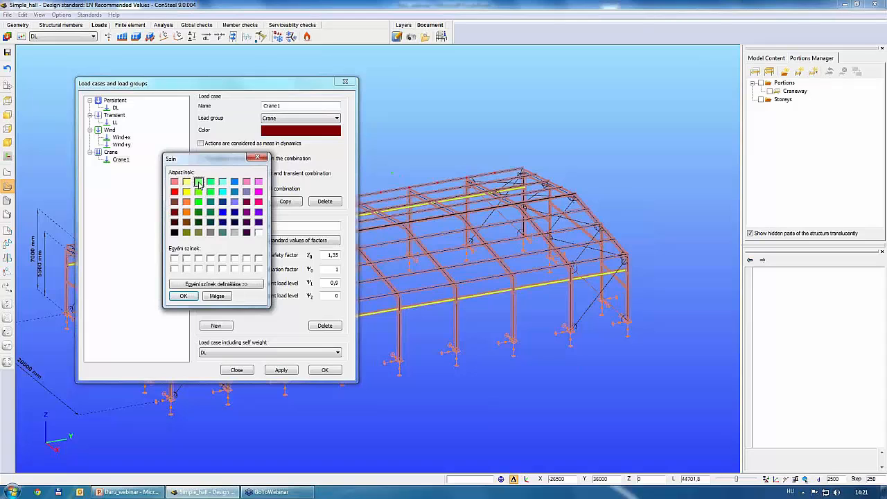
{"action": "left_click", "coordinate": [182, 296]}
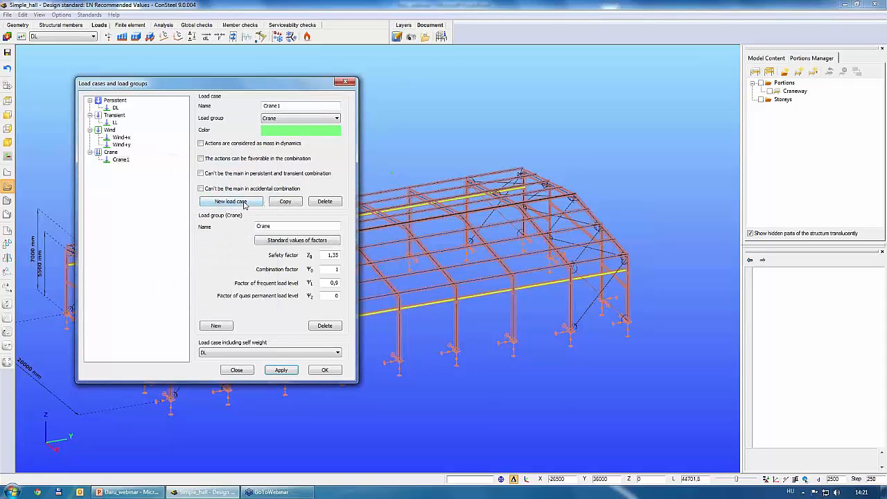
Step: Add the load cases Crane2 and Crane3 to the Crane group and accept the load case definitions
{"action": "left_click", "coordinate": [235, 201]}
{"action": "type", "text": "Crane"}
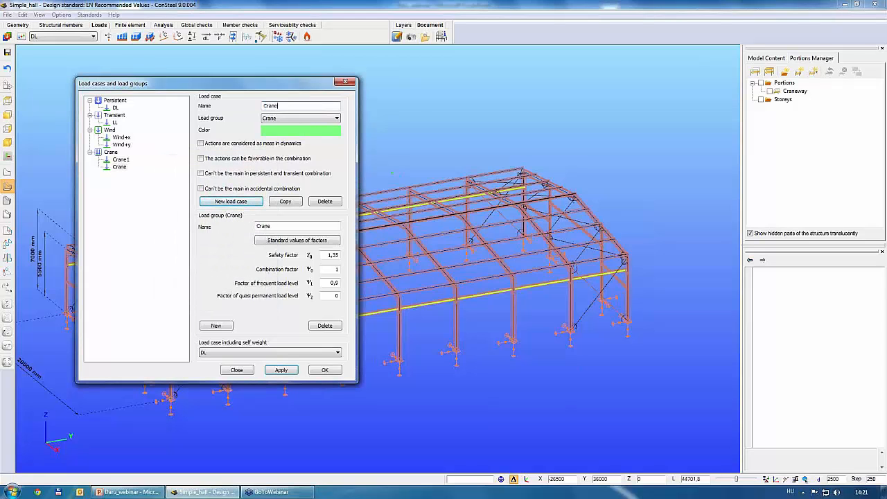
{"action": "type", "text": "2"}
{"action": "left_click", "coordinate": [232, 202]}
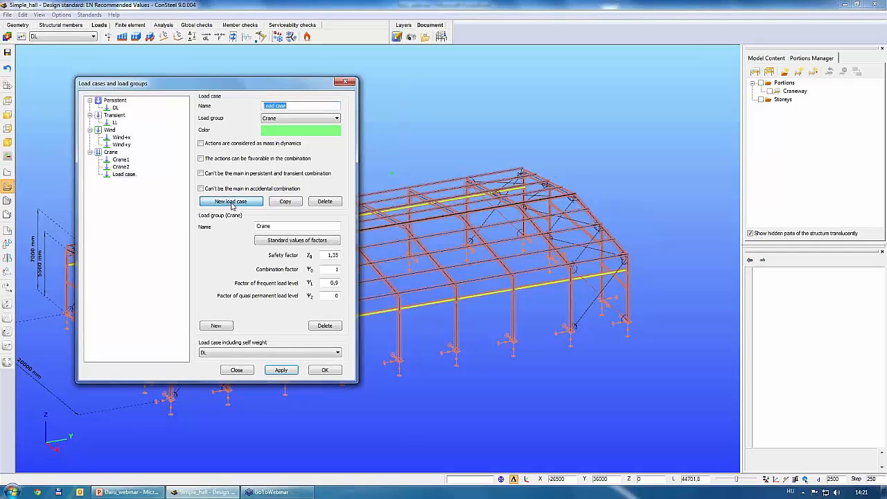
{"action": "type", "text": "Crane3"}
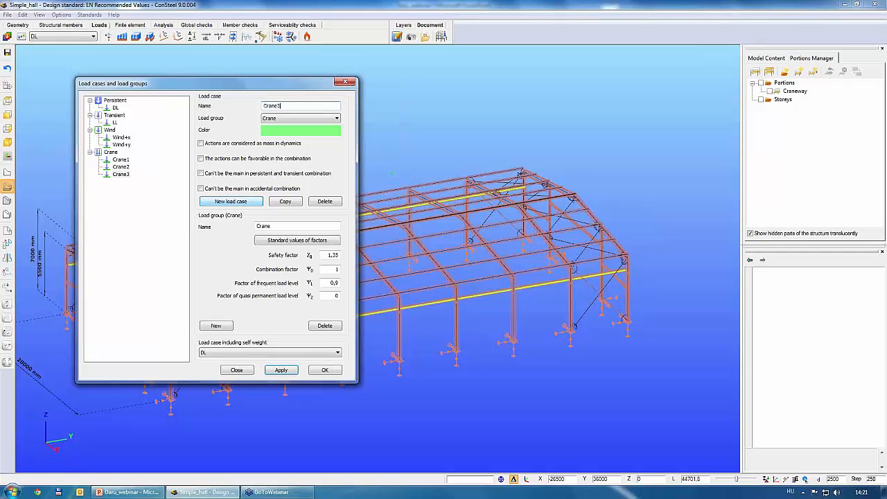
{"action": "left_click", "coordinate": [316, 371]}
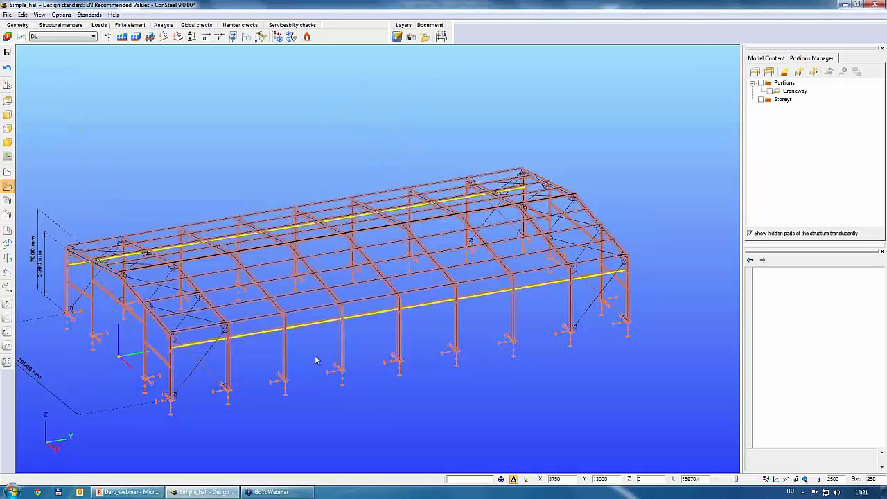
{"action": "left_click", "coordinate": [261, 36]}
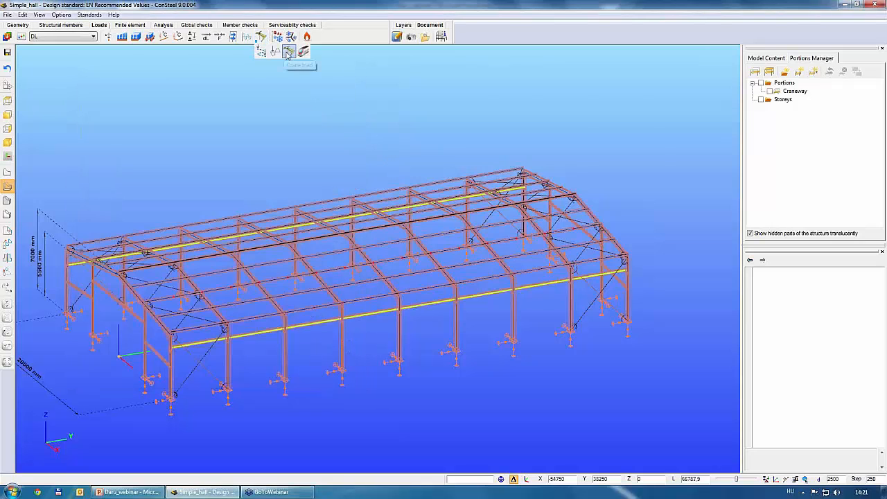
{"action": "left_click", "coordinate": [289, 53]}
{"action": "left_click_drag", "start_coordinate": [550, 21], "coordinate": [549, 63]}
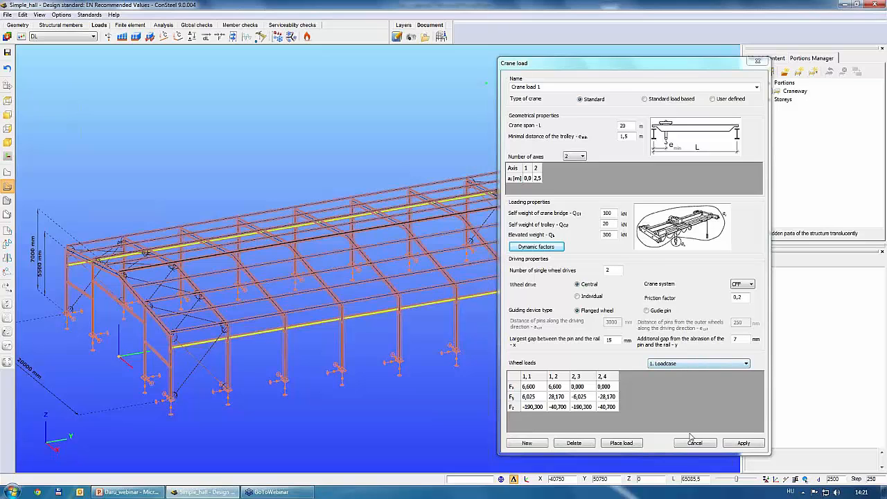
{"action": "left_click", "coordinate": [624, 444]}
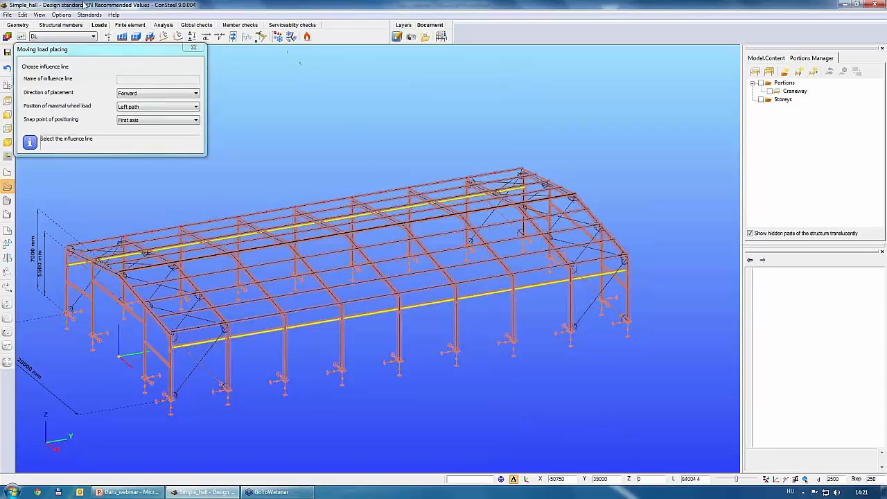
{"action": "left_click", "coordinate": [188, 50]}
Step: Place the 1. Loadcase wheel loads of Crane load 1 on the runway beams' influence line while the DL load case is current
{"action": "left_click", "coordinate": [261, 36]}
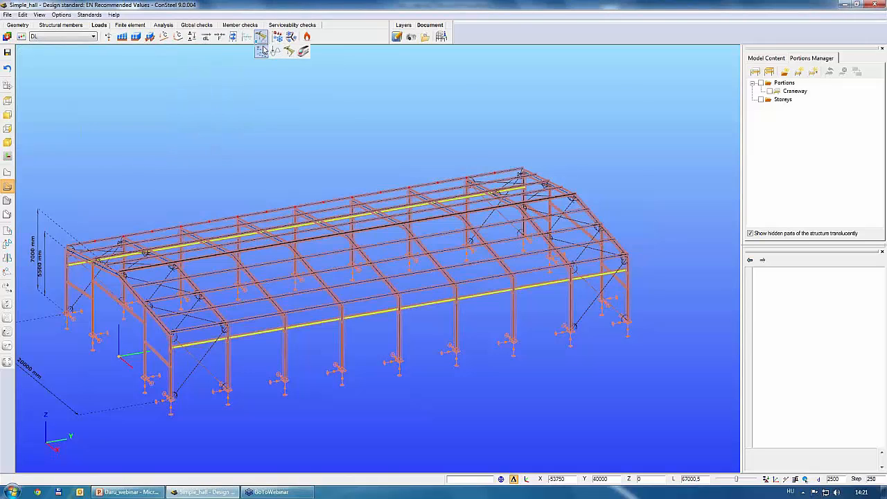
{"action": "left_click", "coordinate": [289, 52]}
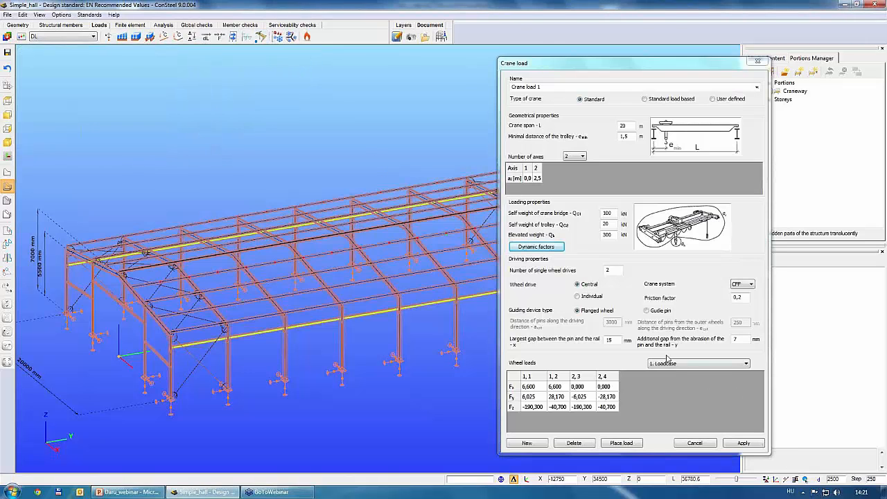
{"action": "left_click", "coordinate": [669, 363]}
{"action": "left_click", "coordinate": [677, 373]}
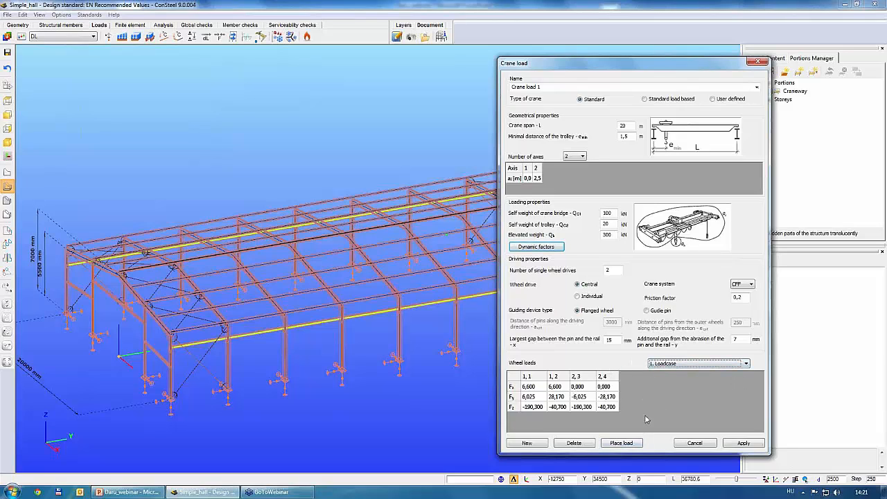
{"action": "left_click", "coordinate": [627, 444]}
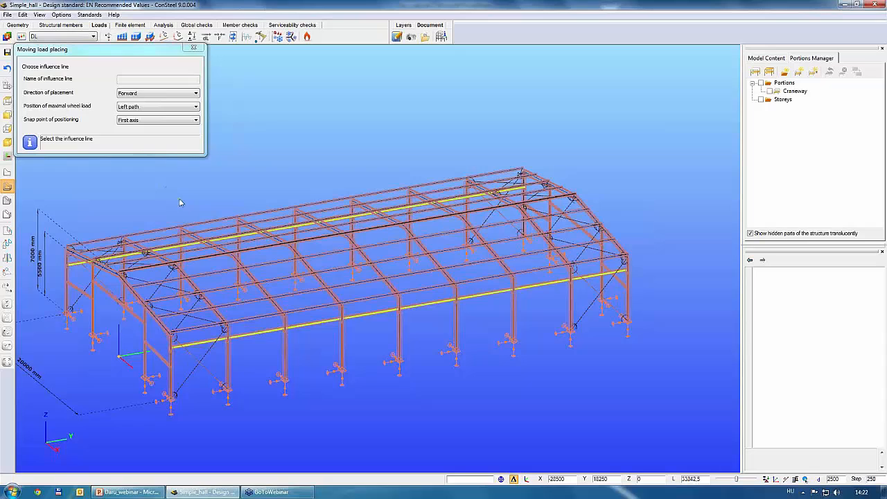
{"action": "left_click", "coordinate": [385, 314]}
{"action": "left_click", "coordinate": [382, 316]}
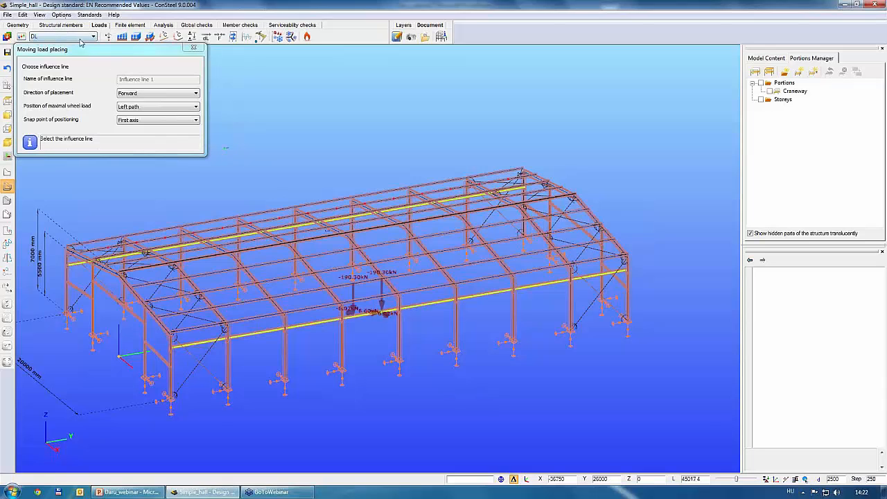
Step: Undo the crane load placement made in DL and make Crane1 the current load case
{"action": "left_click", "coordinate": [22, 15]}
{"action": "left_click", "coordinate": [38, 26]}
{"action": "left_click", "coordinate": [67, 36]}
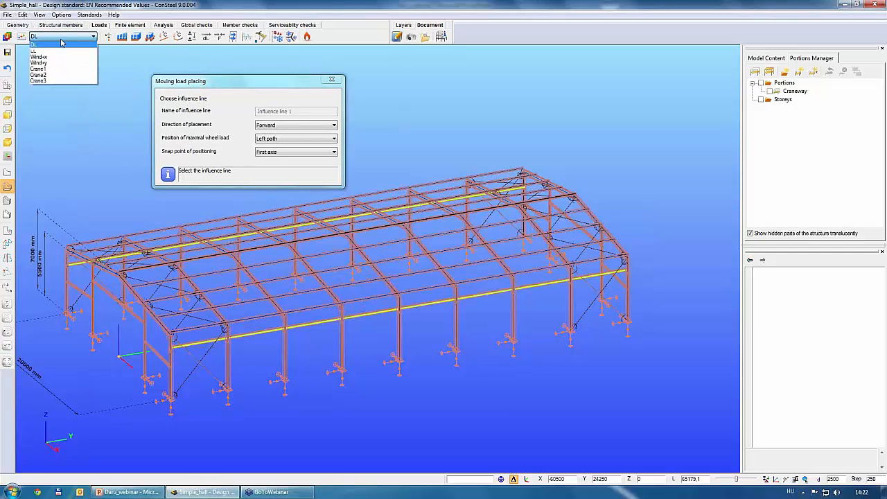
{"action": "left_click", "coordinate": [44, 70]}
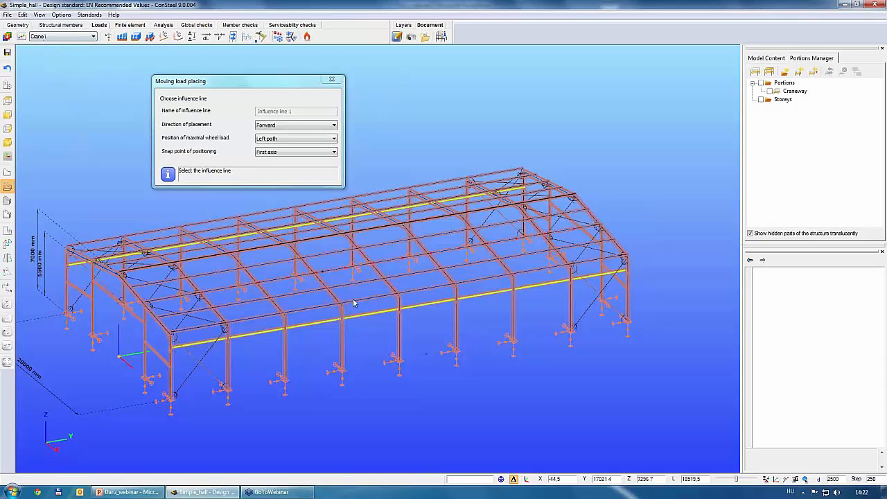
Step: Place the crane load on the influence line in Crane1, with Forward direction, maximal wheel load on Left path and First axis snap
{"action": "left_click", "coordinate": [381, 313]}
{"action": "scroll", "coordinate": [284, 236], "scroll_direction": "up", "scroll_amount": 5}
{"action": "middle_click_drag", "start_coordinate": [270, 224], "coordinate": [244, 214], "text": "alt"}
{"action": "left_click", "coordinate": [244, 215]}
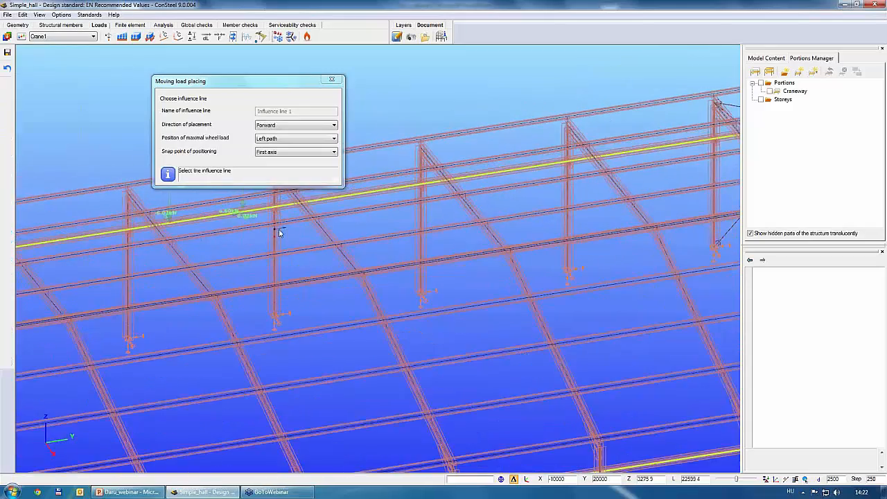
{"action": "scroll", "coordinate": [277, 231], "scroll_direction": "down", "scroll_amount": 5}
{"action": "scroll", "coordinate": [317, 326], "scroll_direction": "up", "scroll_amount": 3}
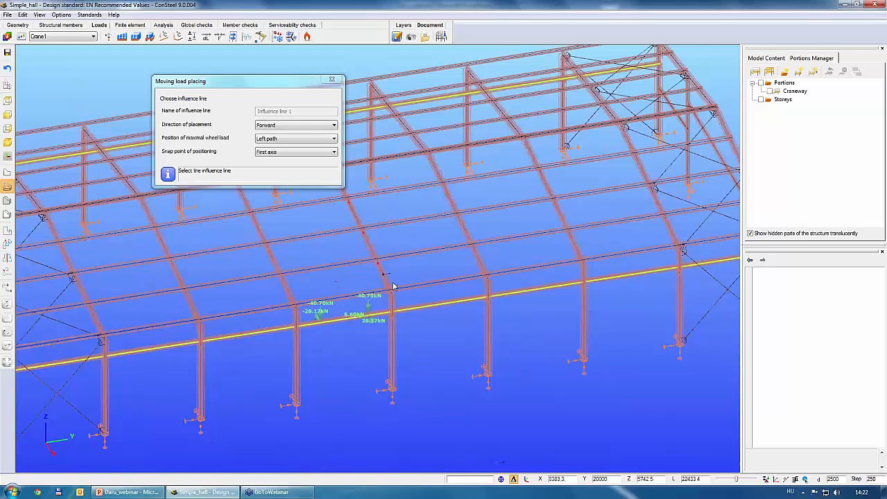
{"action": "scroll", "coordinate": [399, 294], "scroll_direction": "down", "scroll_amount": 4}
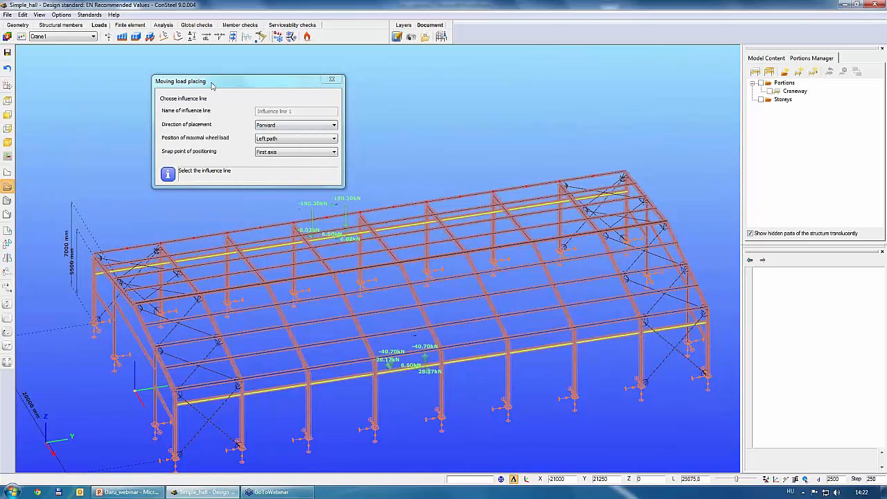
Step: Examine the available options for placement direction, position of maximal wheel load and snap point of positioning
{"action": "left_click_drag", "start_coordinate": [206, 81], "coordinate": [209, 84]}
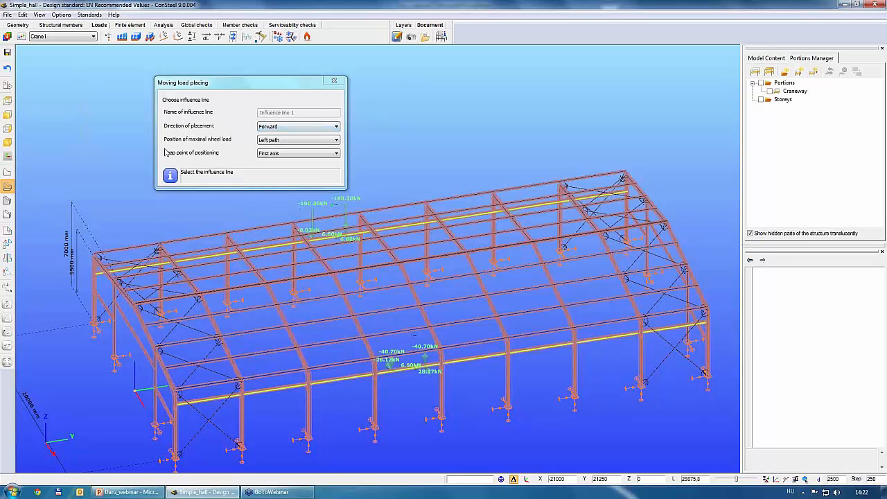
{"action": "left_click", "coordinate": [285, 129]}
{"action": "left_click", "coordinate": [284, 135]}
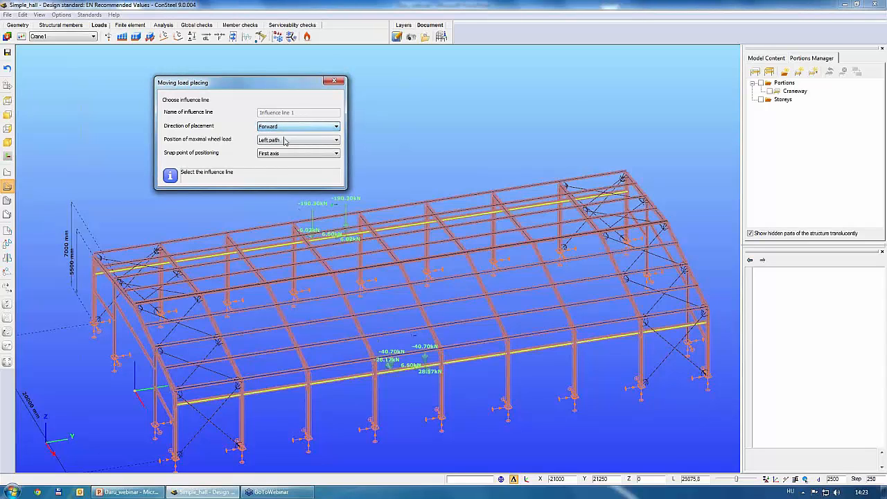
{"action": "left_click", "coordinate": [284, 141]}
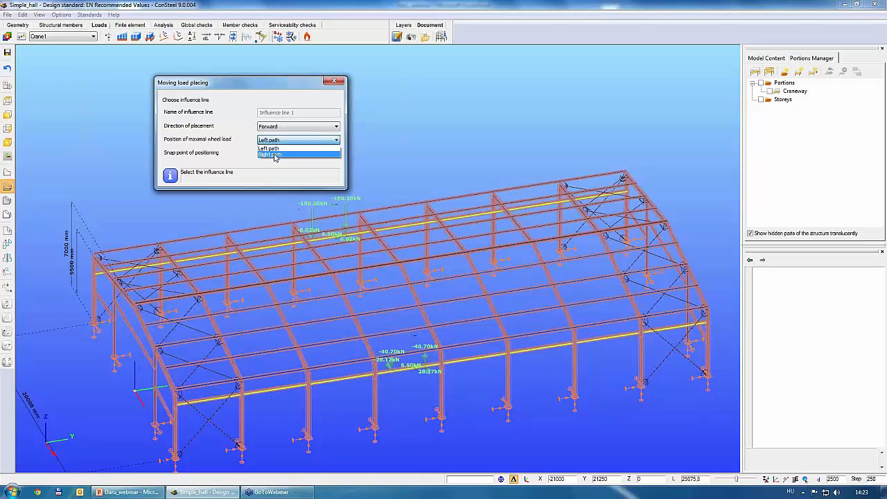
{"action": "left_click", "coordinate": [176, 149]}
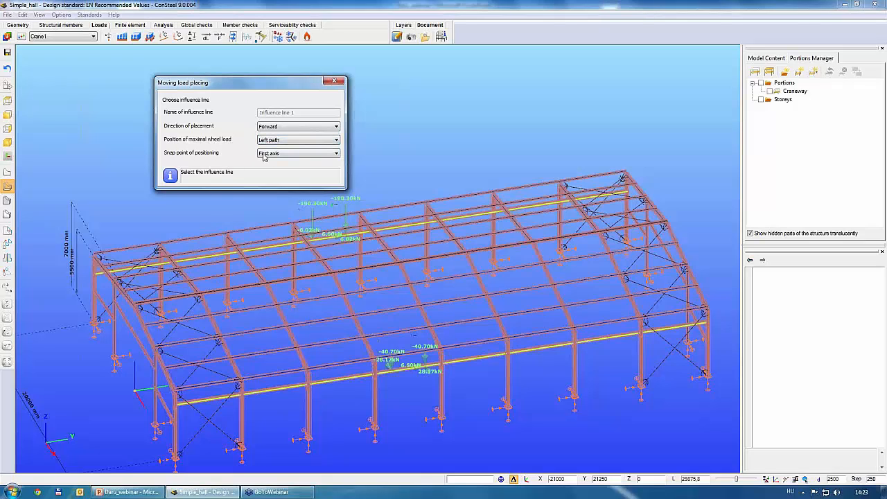
{"action": "left_click", "coordinate": [273, 154]}
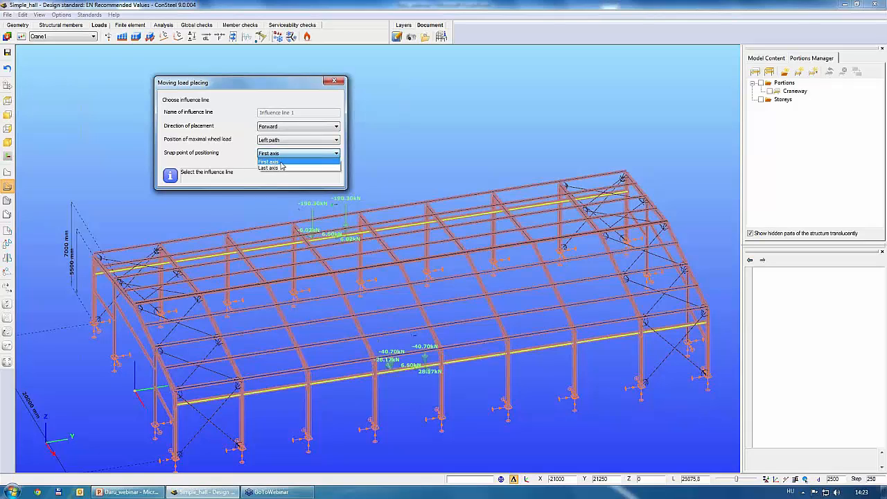
{"action": "left_click", "coordinate": [224, 148]}
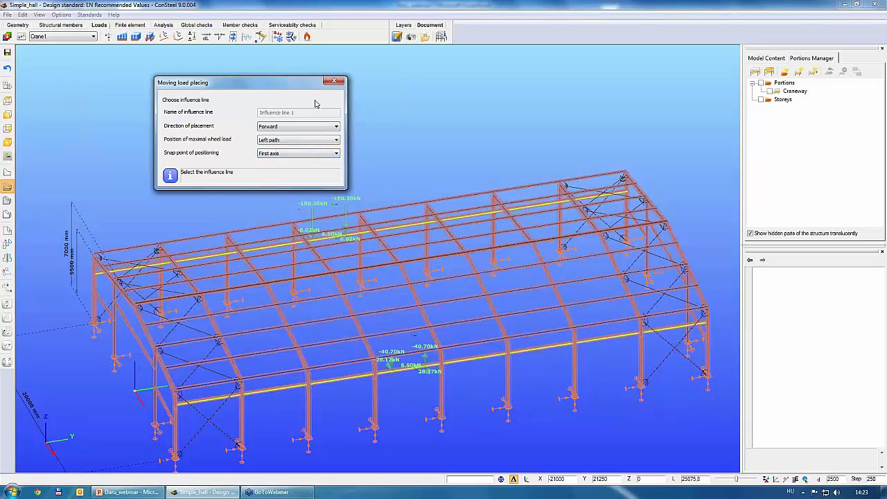
Step: Close the moving load placement settings and undo the crane load placed in Crane1
{"action": "left_click", "coordinate": [334, 83]}
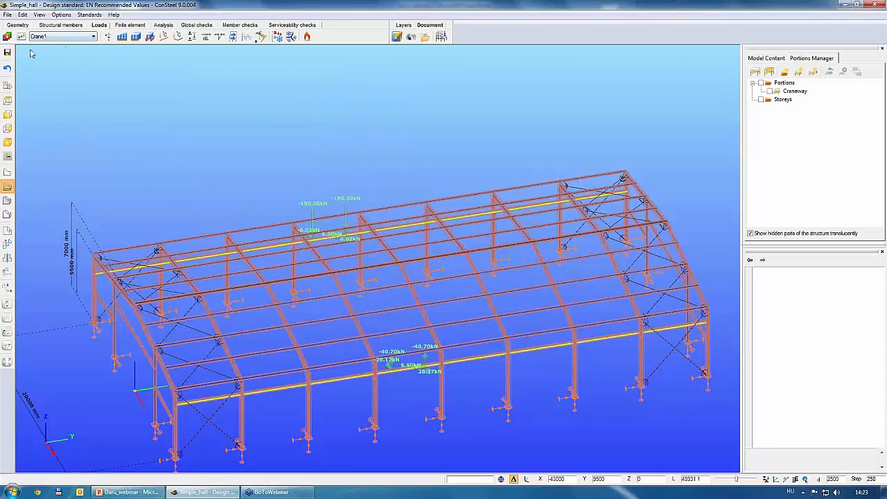
{"action": "left_click", "coordinate": [7, 69]}
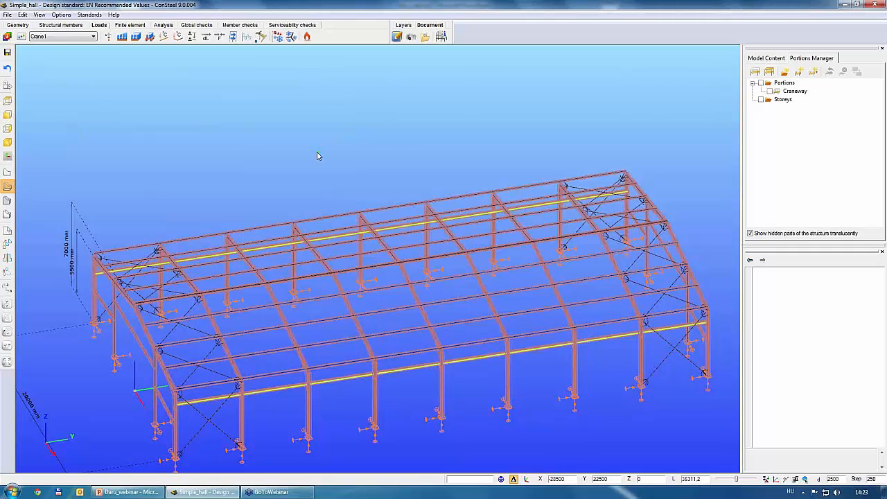
Step: Open the influence graph definitions and choose Influence line 1 as the influence line for Influence graph 1
{"action": "left_click", "coordinate": [260, 37]}
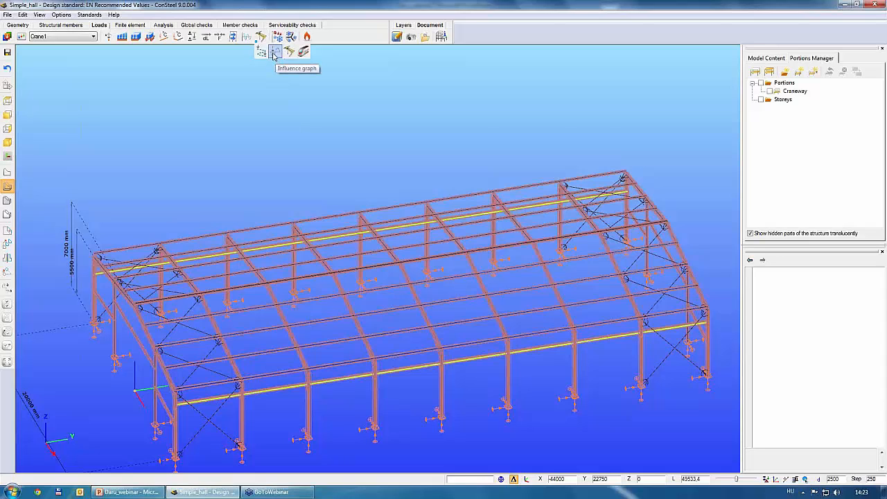
{"action": "left_click", "coordinate": [275, 56]}
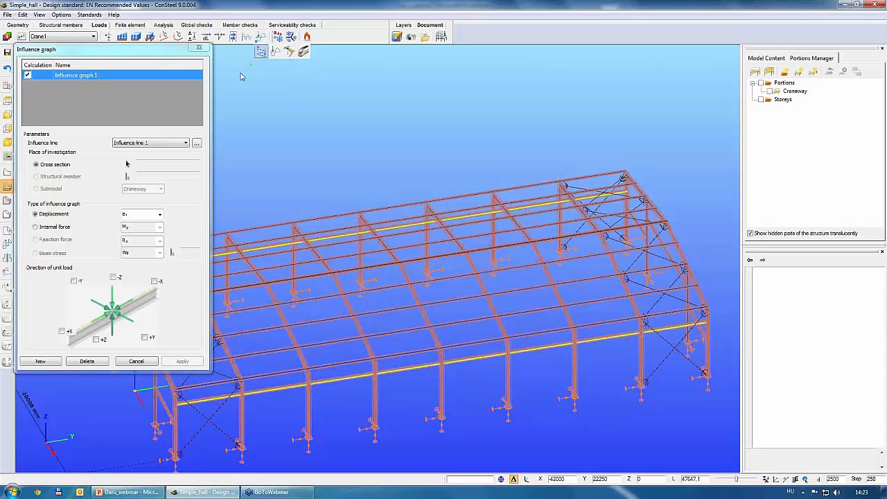
{"action": "left_click_drag", "start_coordinate": [155, 54], "coordinate": [608, 70]}
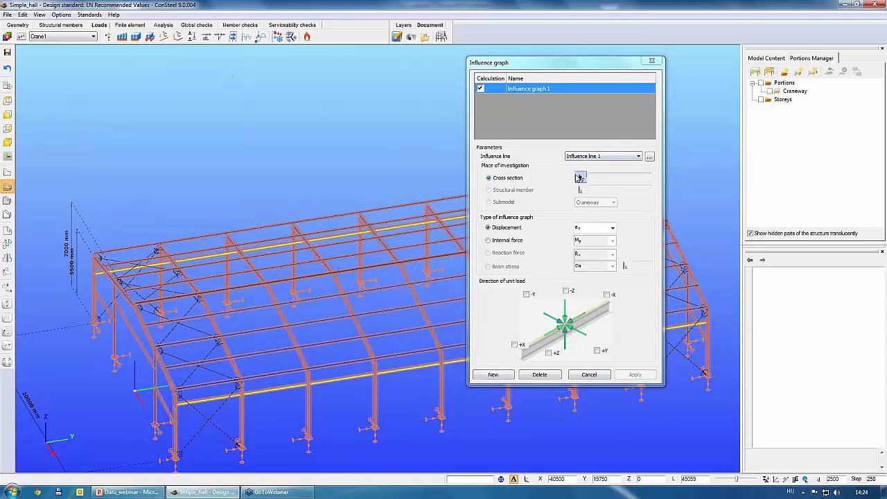
{"action": "left_click", "coordinate": [601, 157]}
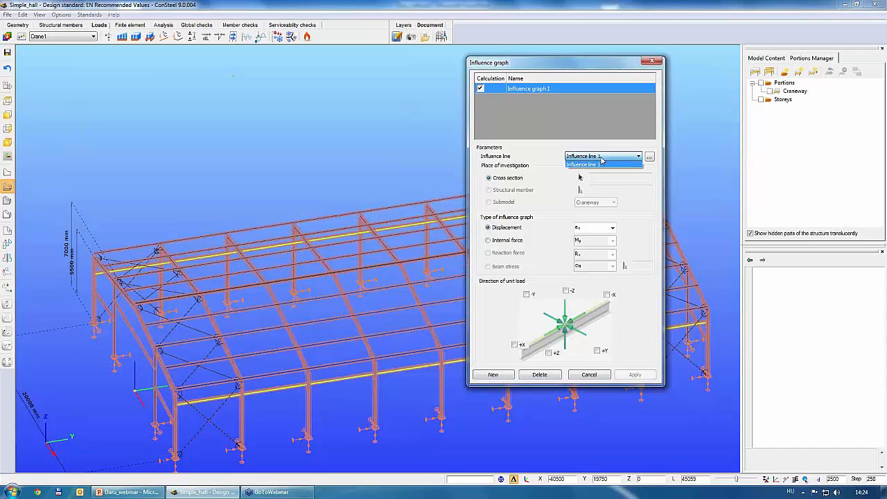
{"action": "left_click", "coordinate": [600, 158]}
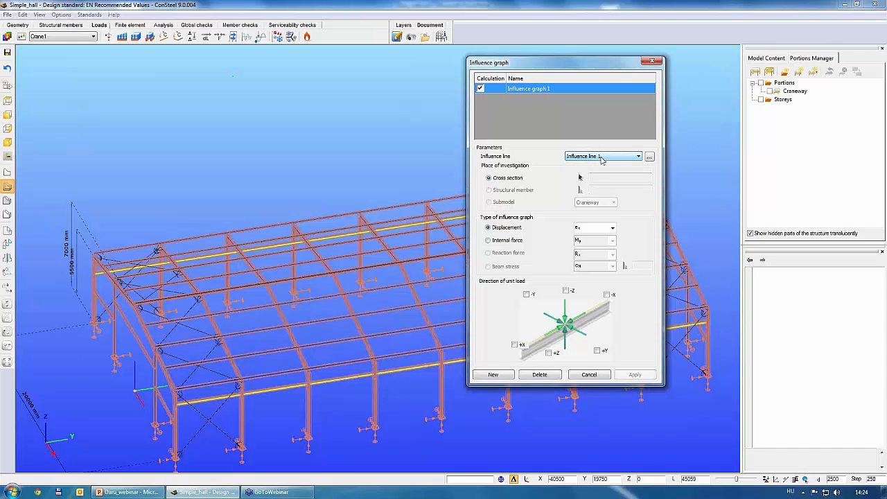
{"action": "left_click", "coordinate": [602, 158]}
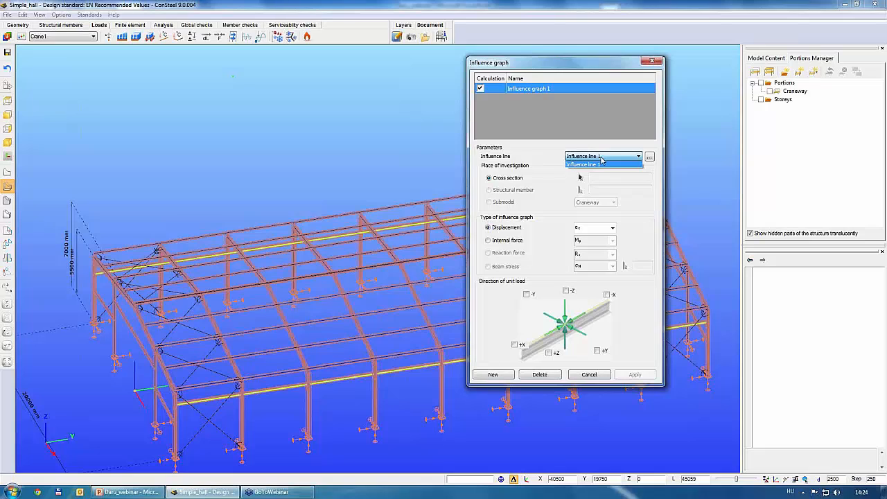
{"action": "left_click", "coordinate": [601, 160]}
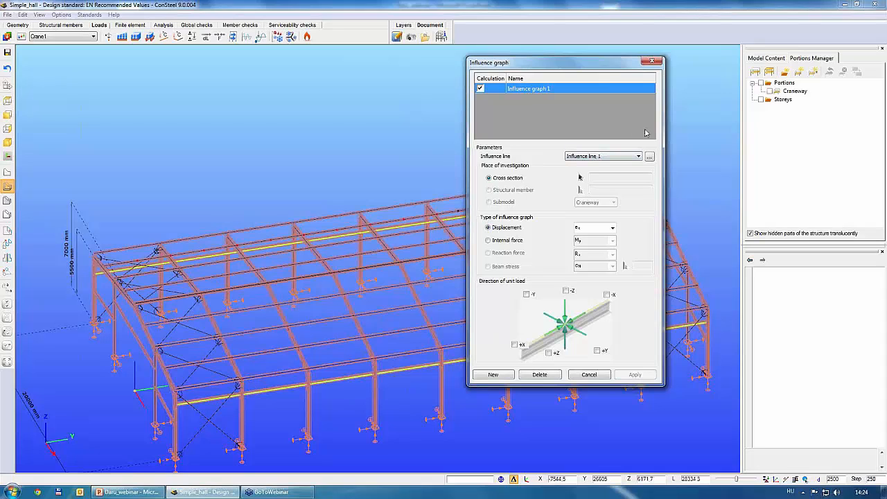
{"action": "left_click", "coordinate": [619, 160]}
{"action": "left_click", "coordinate": [617, 160]}
{"action": "left_click", "coordinate": [612, 160]}
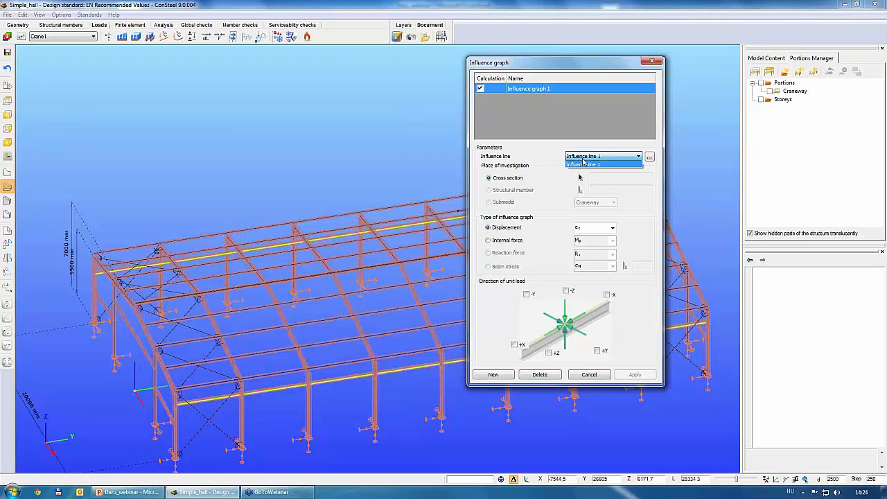
{"action": "left_click", "coordinate": [583, 164]}
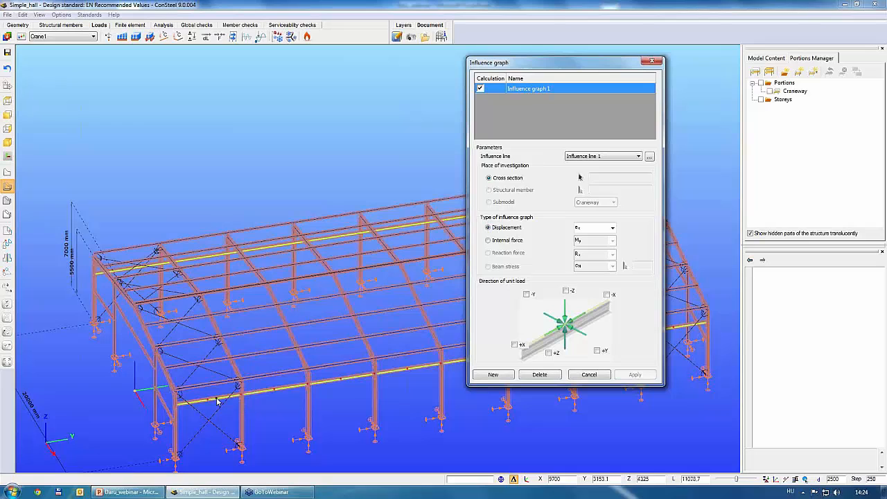
Step: Pick the cross section at the middle of the near runway beam's first bay as Influence graph 1's place of investigation
{"action": "scroll", "coordinate": [209, 382], "scroll_direction": "up", "scroll_amount": 3}
{"action": "scroll", "coordinate": [310, 319], "scroll_direction": "up", "scroll_amount": 3}
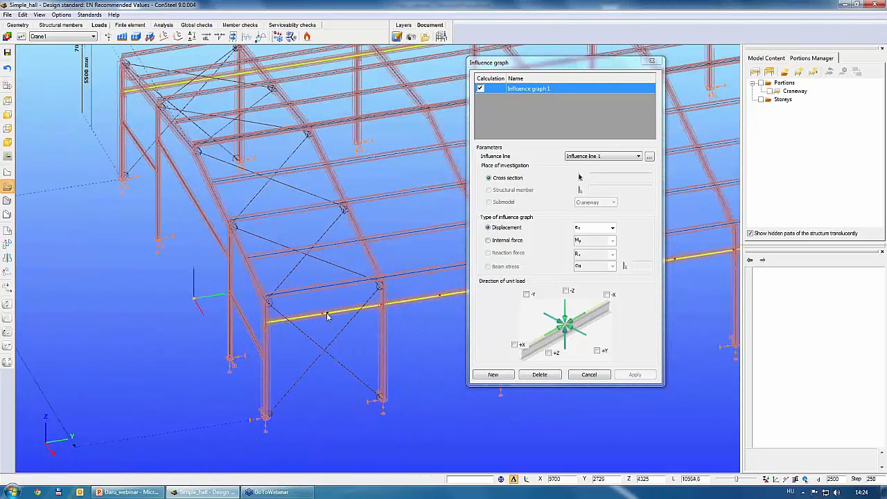
{"action": "left_click", "coordinate": [323, 318]}
Step: Set Influence graph 1 to the internal force My with the unit load in the -Z direction, and apply it
{"action": "left_click", "coordinate": [499, 242]}
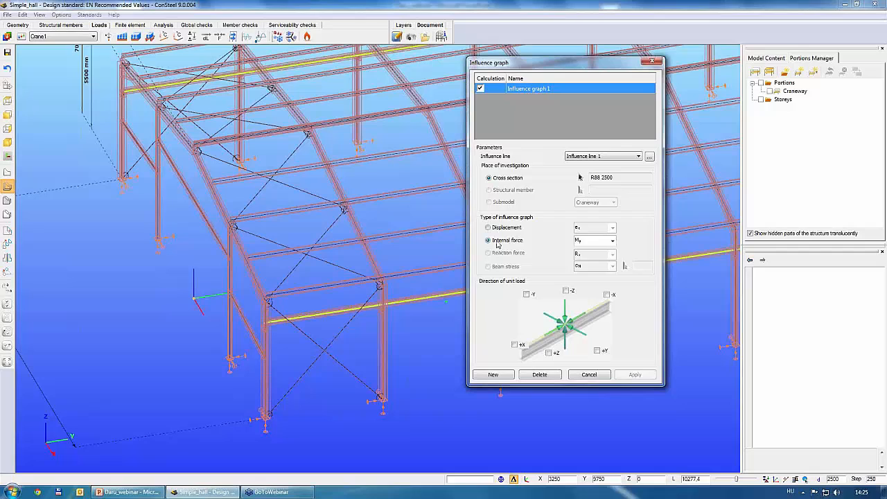
{"action": "left_click", "coordinate": [584, 243]}
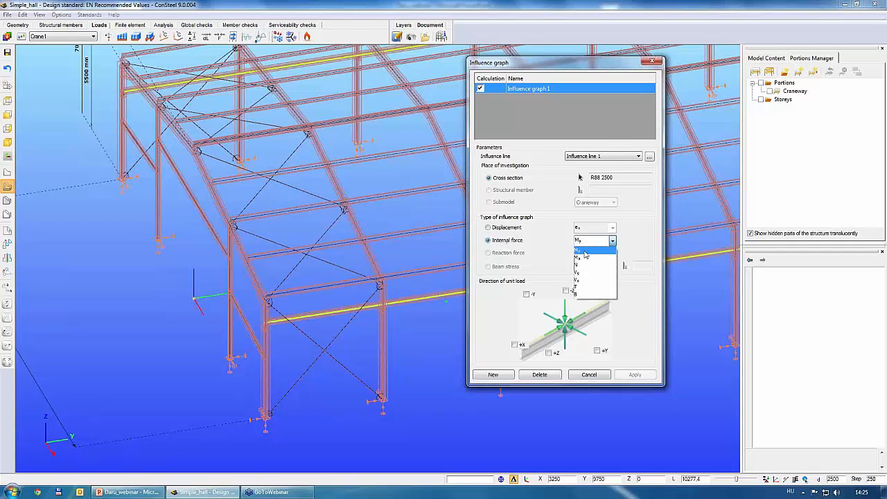
{"action": "left_click", "coordinate": [584, 251]}
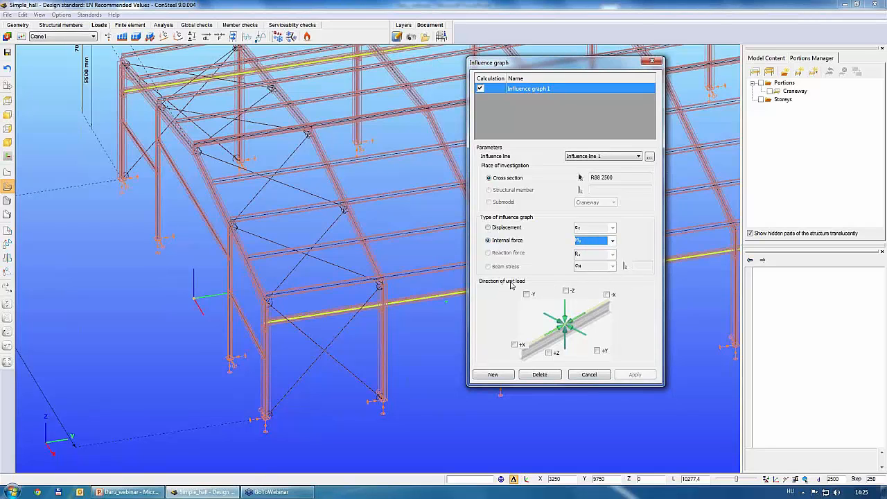
{"action": "left_click", "coordinate": [567, 291]}
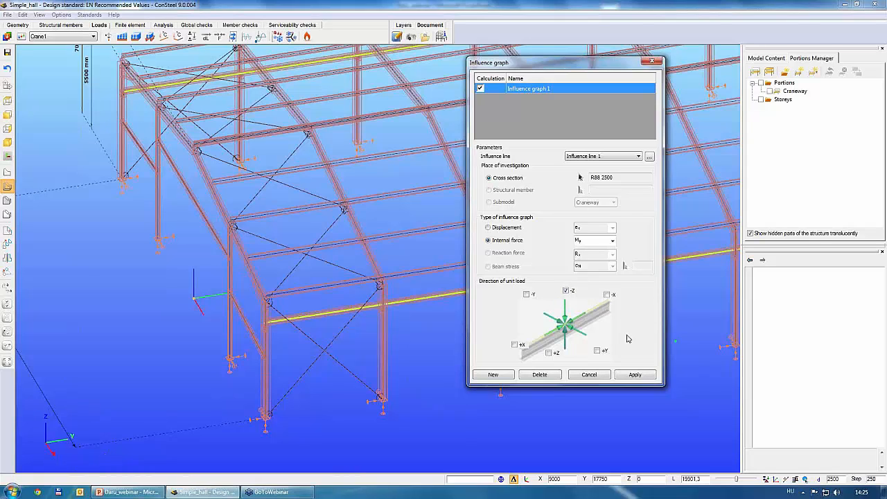
{"action": "left_click", "coordinate": [627, 375]}
Step: Add Influence graph 2 with its place of investigation on the near runway beam at the first interior column, and apply it
{"action": "left_click", "coordinate": [507, 378]}
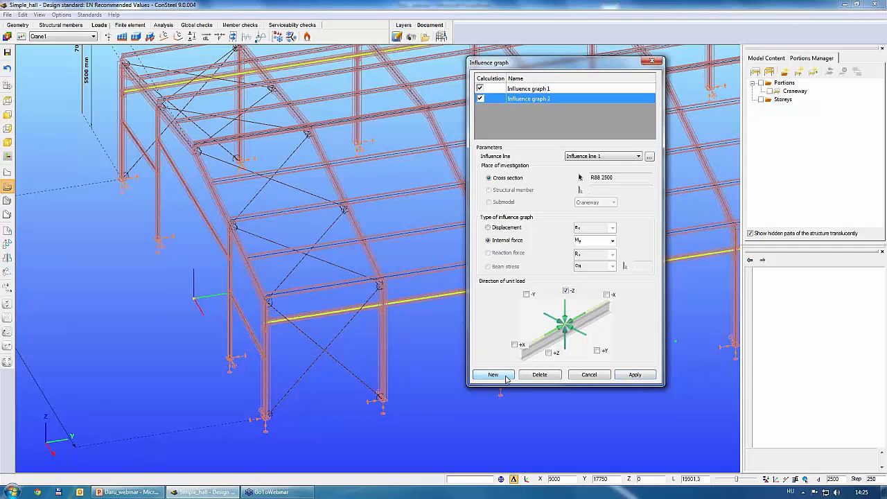
{"action": "middle_click_drag", "start_coordinate": [374, 333], "coordinate": [395, 326], "text": "alt"}
{"action": "scroll", "coordinate": [402, 316], "scroll_direction": "up", "scroll_amount": 1}
{"action": "left_click", "coordinate": [581, 178]}
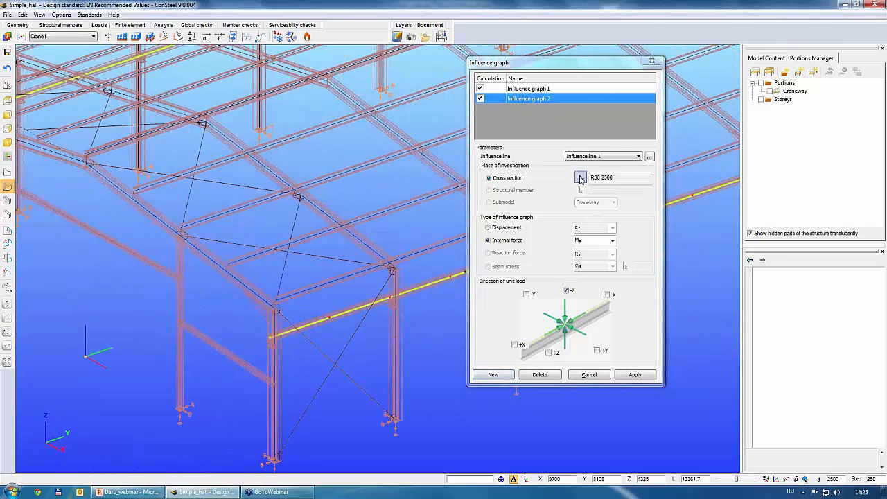
{"action": "scroll", "coordinate": [335, 331], "scroll_direction": "up", "scroll_amount": 4}
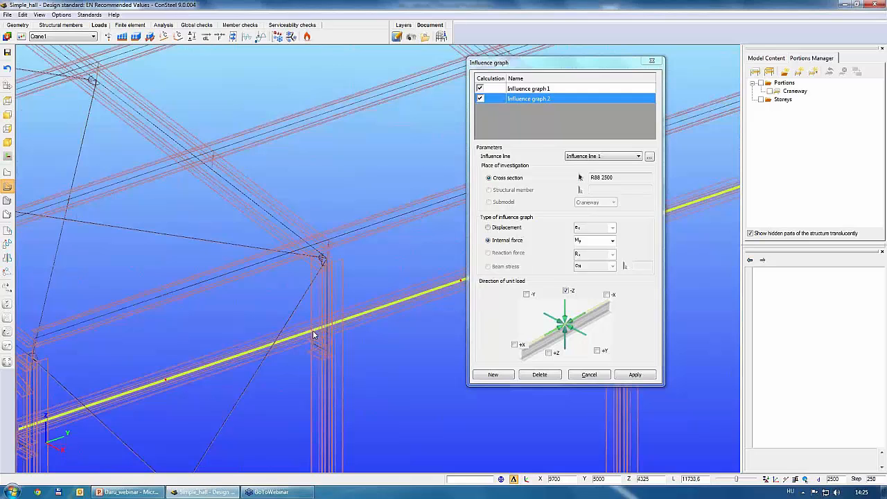
{"action": "scroll", "coordinate": [315, 329], "scroll_direction": "down", "scroll_amount": 2}
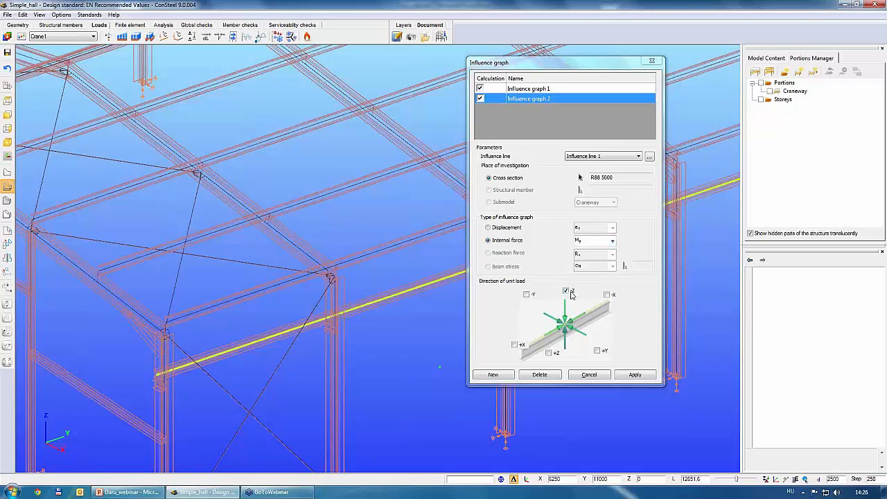
{"action": "left_click", "coordinate": [635, 375]}
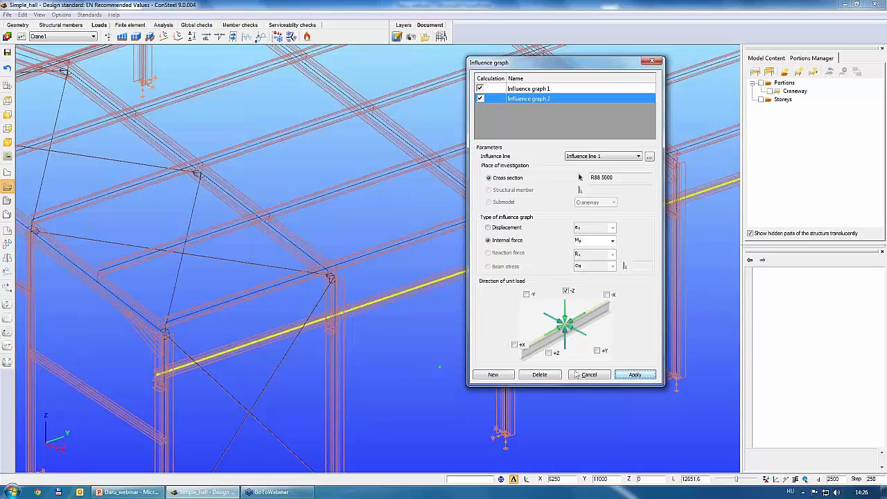
Step: Add Influence graph 3 and try to pick a cross section at the foot of the near side's second column
{"action": "left_click", "coordinate": [493, 374]}
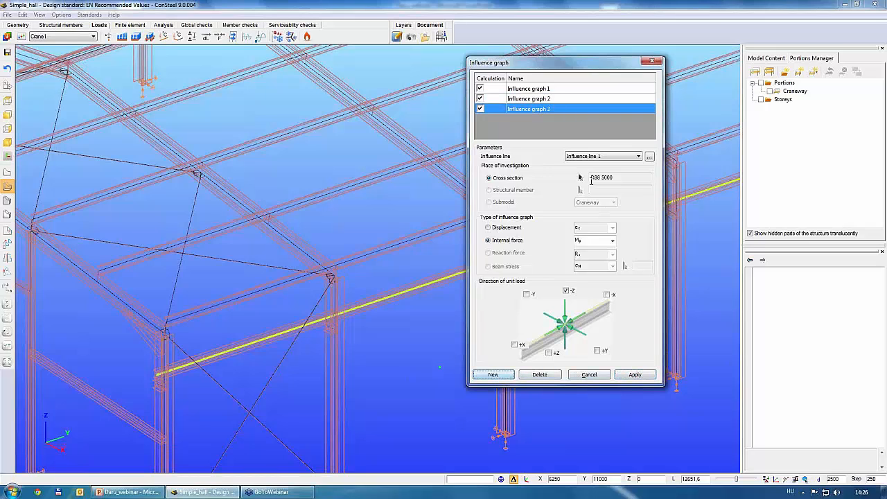
{"action": "left_click", "coordinate": [581, 178]}
{"action": "middle_click_drag", "start_coordinate": [358, 368], "coordinate": [391, 175]}
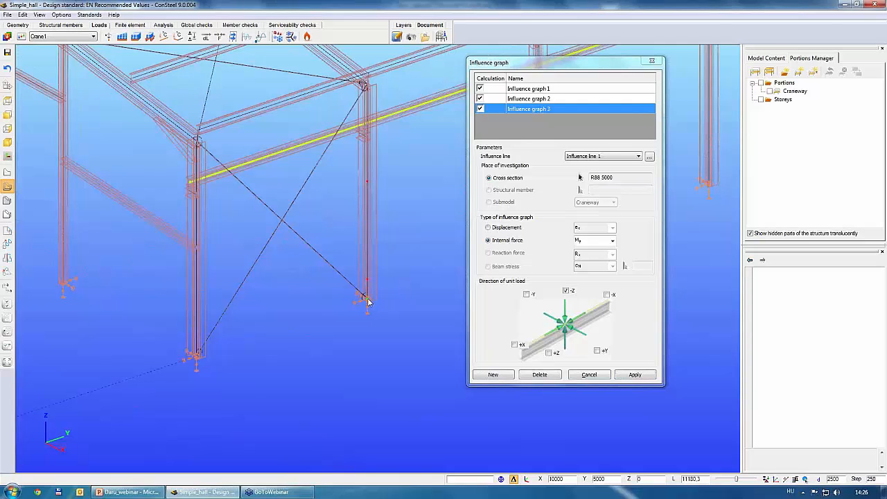
{"action": "left_click", "coordinate": [366, 298]}
{"action": "left_click", "coordinate": [490, 273]}
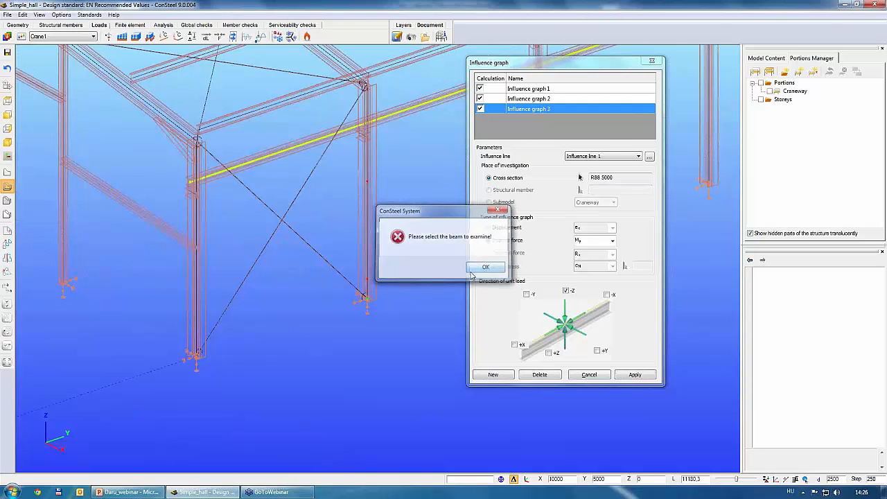
{"action": "left_click", "coordinate": [367, 298]}
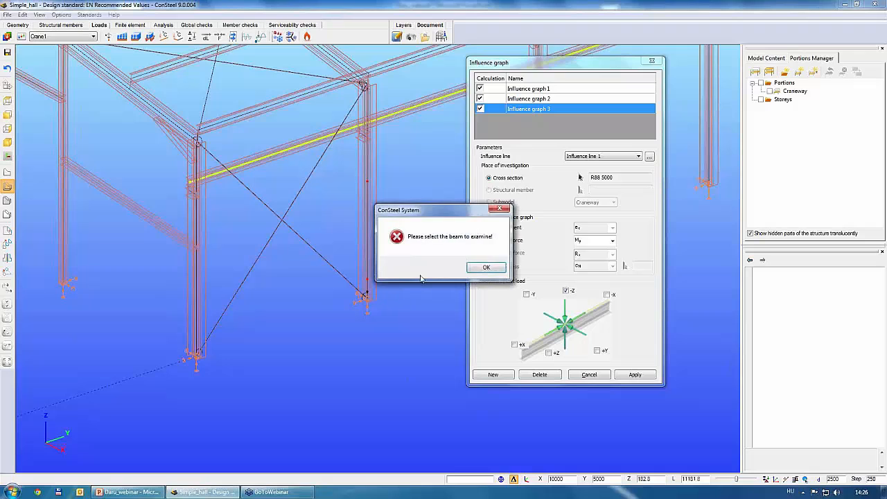
{"action": "left_click", "coordinate": [484, 268]}
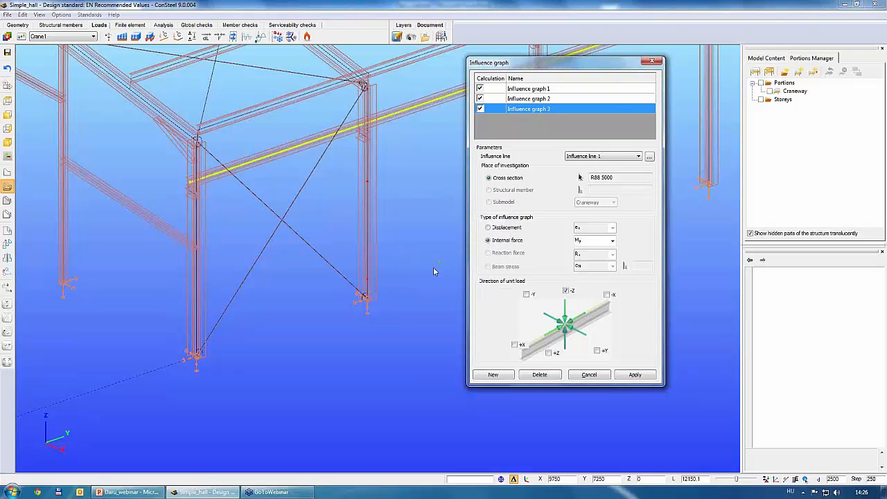
Step: Try to pick the exact base point of column B35 as Influence graph 3's place of investigation
{"action": "left_click", "coordinate": [367, 289]}
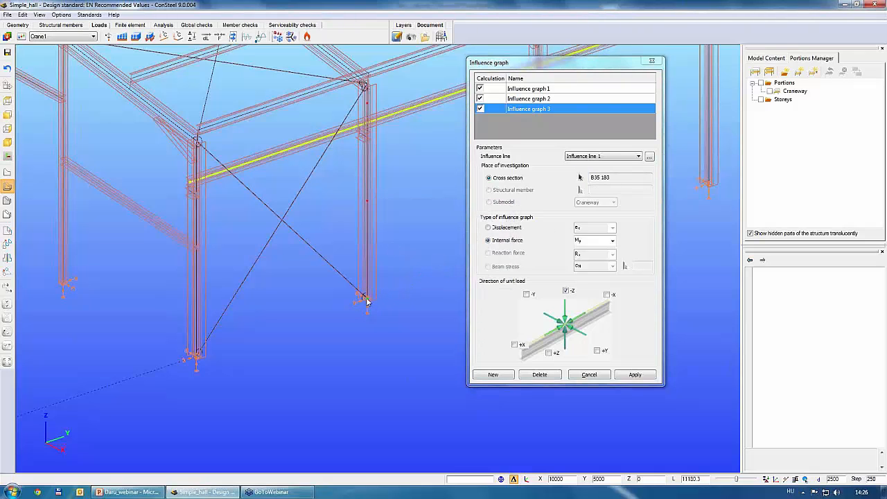
{"action": "left_click", "coordinate": [367, 298]}
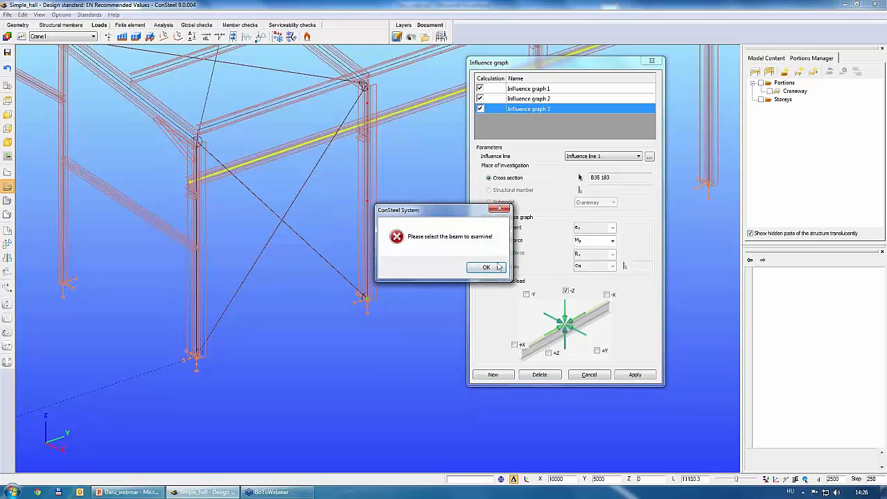
{"action": "left_click", "coordinate": [488, 267]}
{"action": "left_click", "coordinate": [579, 177]}
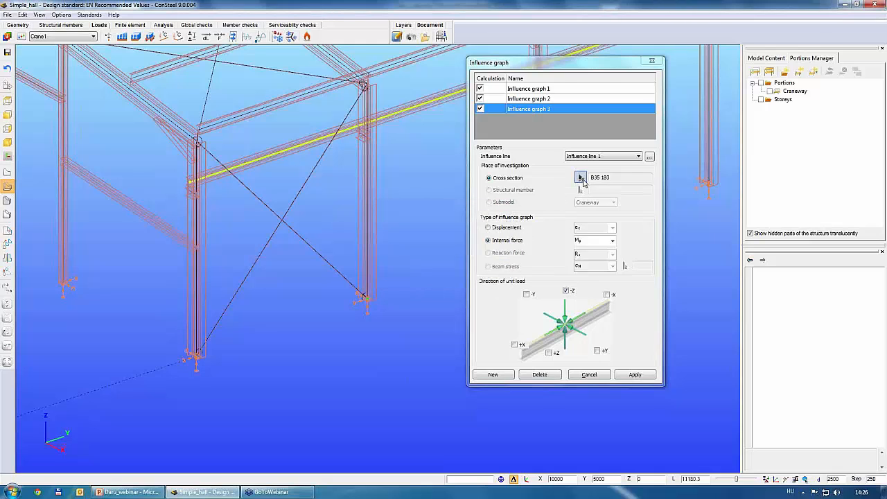
{"action": "left_click", "coordinate": [366, 298]}
{"action": "left_click", "coordinate": [487, 268]}
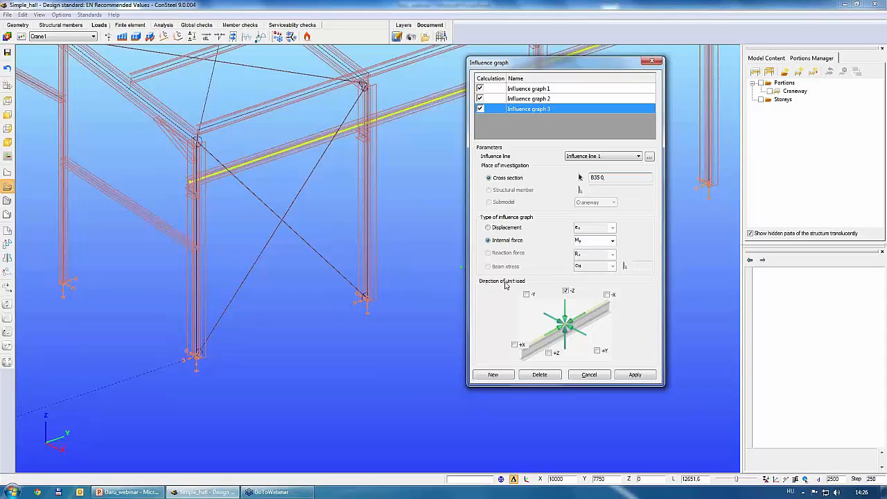
Step: Switch Influence graph 3's unit load direction from -Z to +X and apply it
{"action": "left_click", "coordinate": [566, 291]}
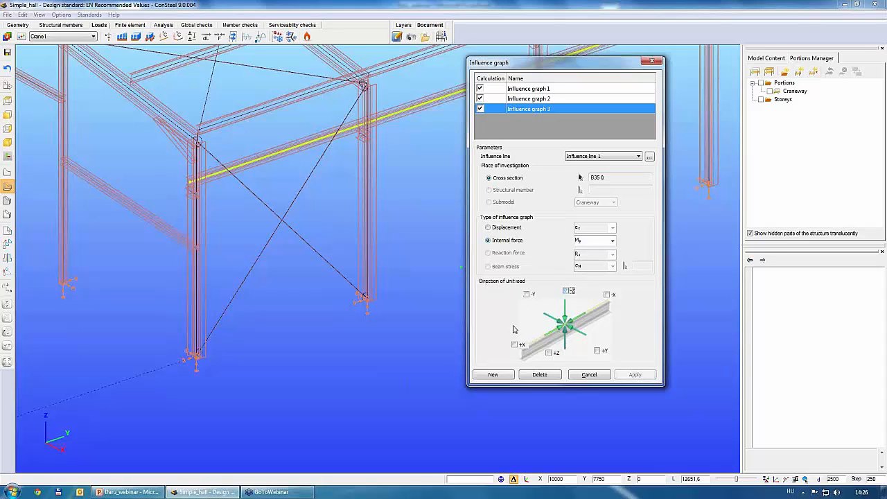
{"action": "left_click", "coordinate": [515, 345]}
{"action": "left_click", "coordinate": [635, 375]}
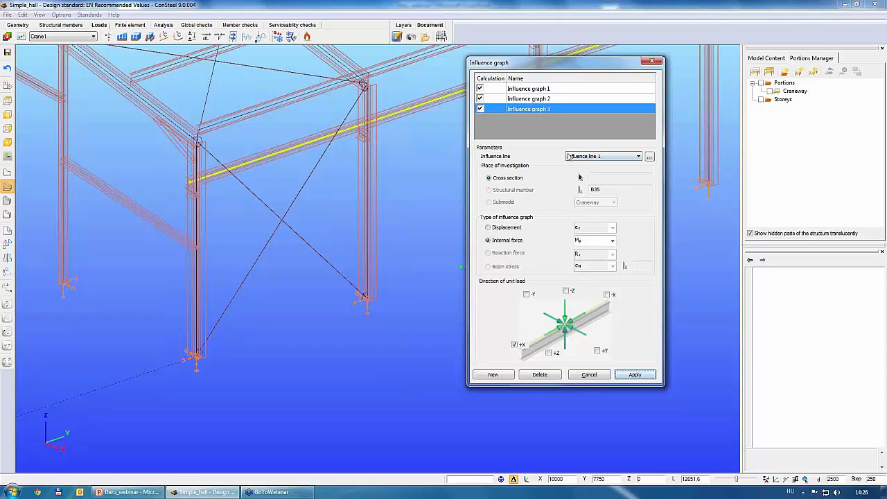
Step: Pick the cross section 124 mm above the base of column B35 as Influence graph 3's place of investigation, and apply it
{"action": "left_click", "coordinate": [580, 177]}
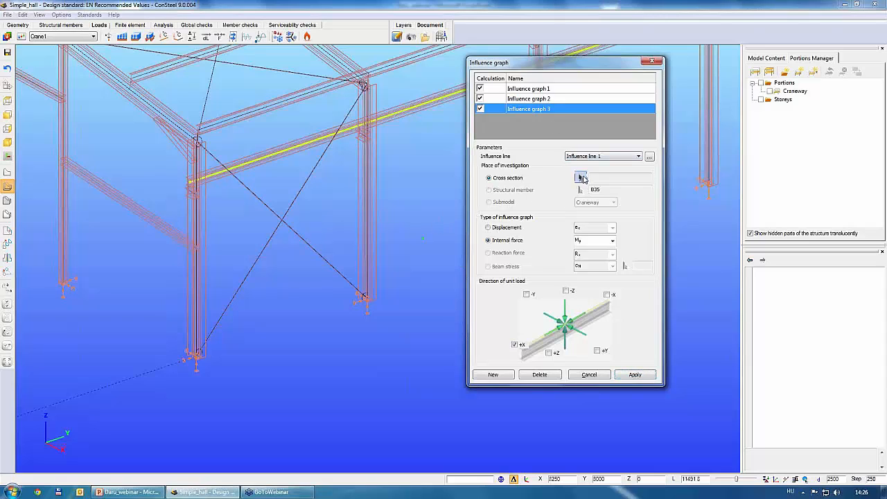
{"action": "left_click", "coordinate": [367, 287]}
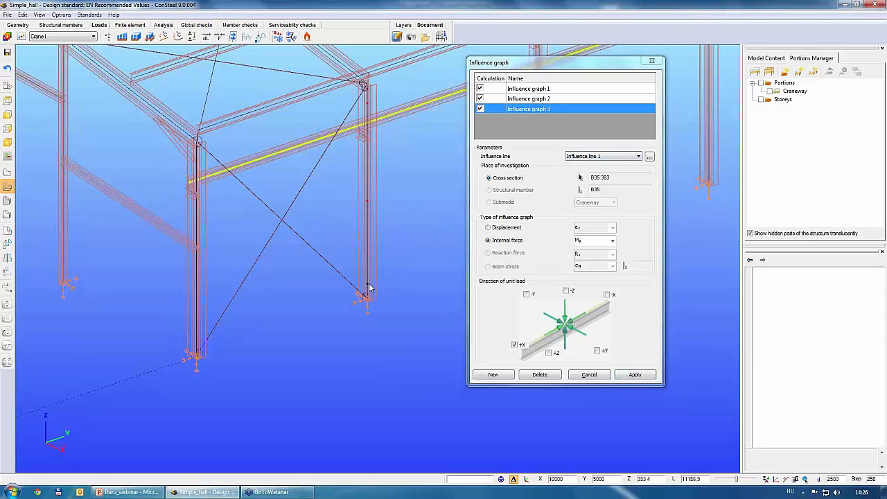
{"action": "left_click", "coordinate": [367, 297]}
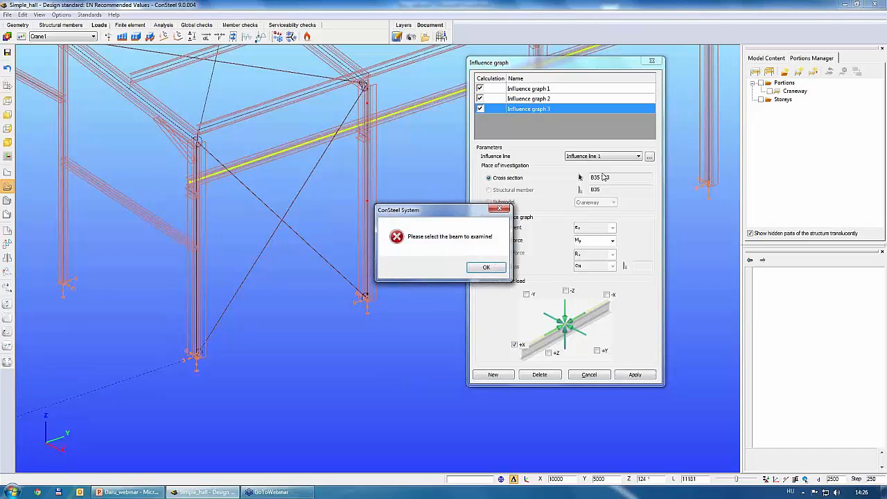
{"action": "left_click", "coordinate": [484, 269]}
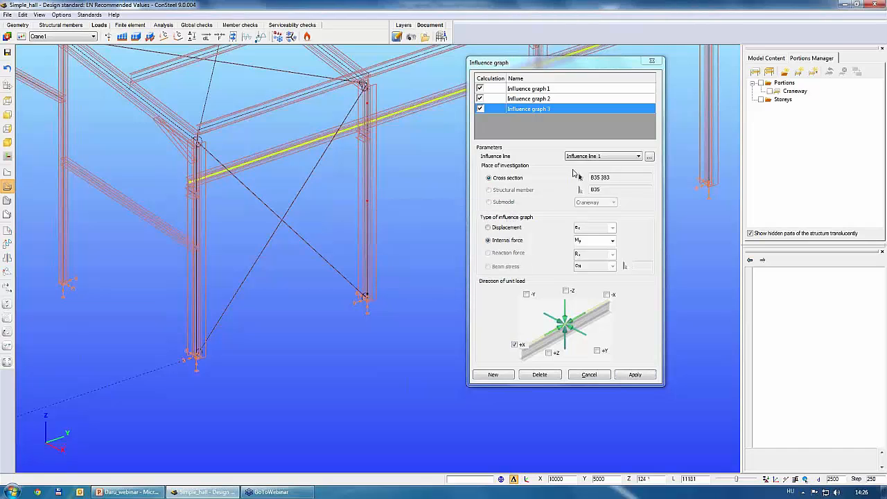
{"action": "left_click", "coordinate": [368, 298]}
{"action": "left_click", "coordinate": [627, 376]}
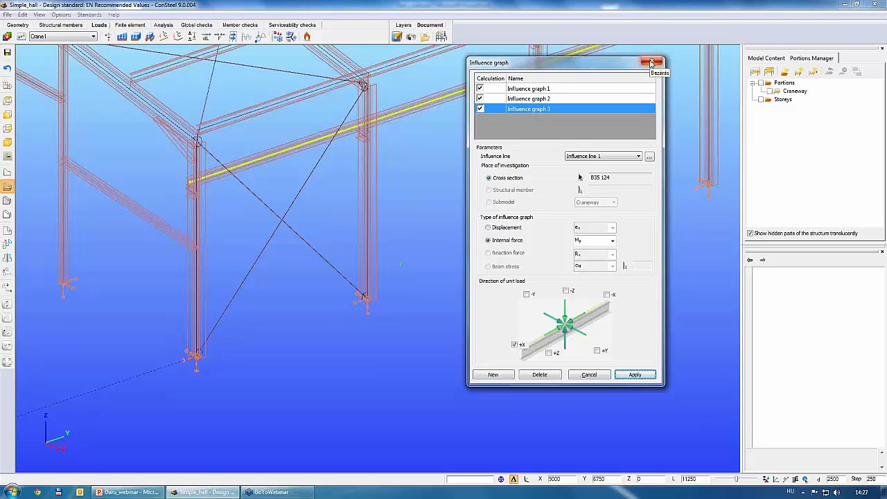
Step: Close the influence graph definitions and run the calculation with elastic analysis of influence graphs enabled
{"action": "left_click", "coordinate": [651, 63]}
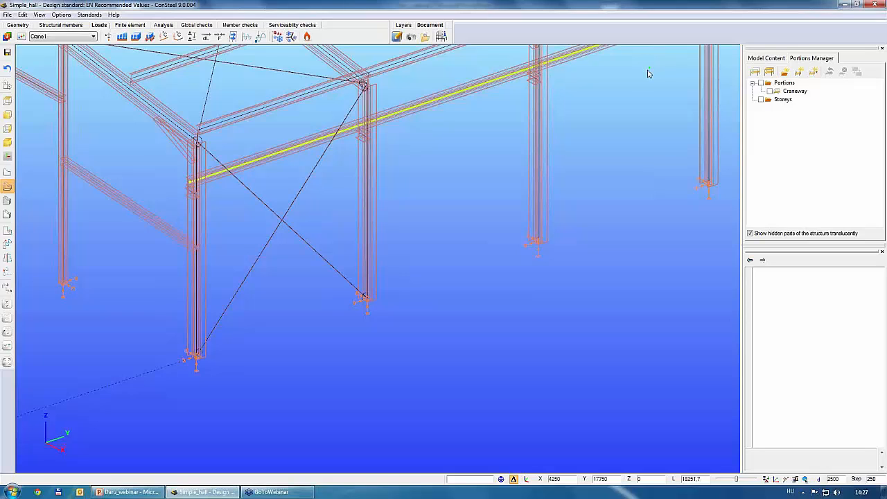
{"action": "left_click", "coordinate": [163, 26]}
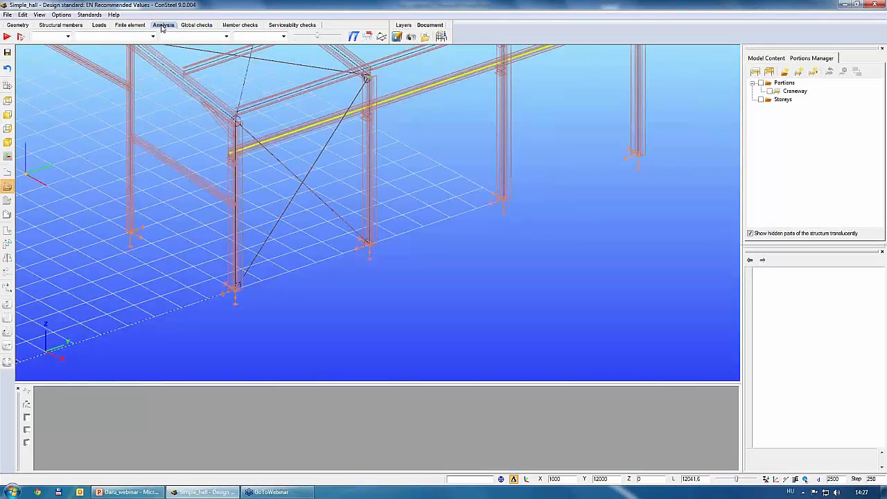
{"action": "left_click", "coordinate": [21, 37]}
{"action": "left_click_drag", "start_coordinate": [46, 29], "coordinate": [188, 78]}
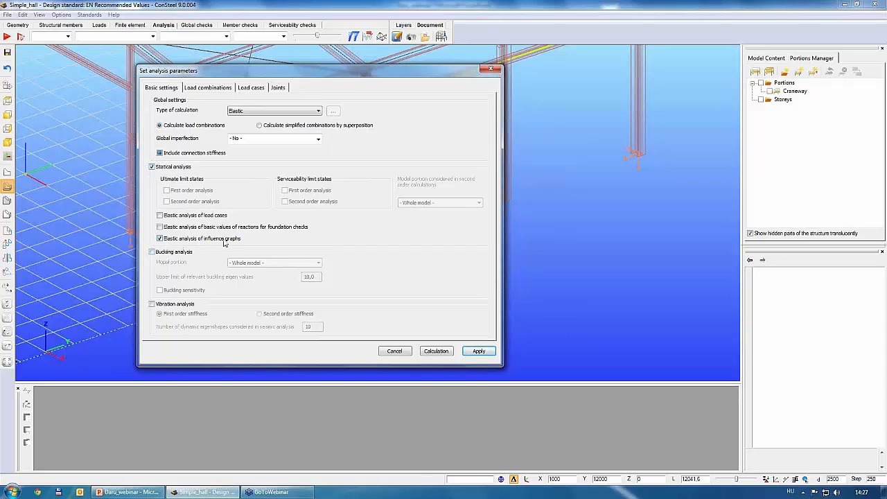
{"action": "left_click", "coordinate": [442, 352]}
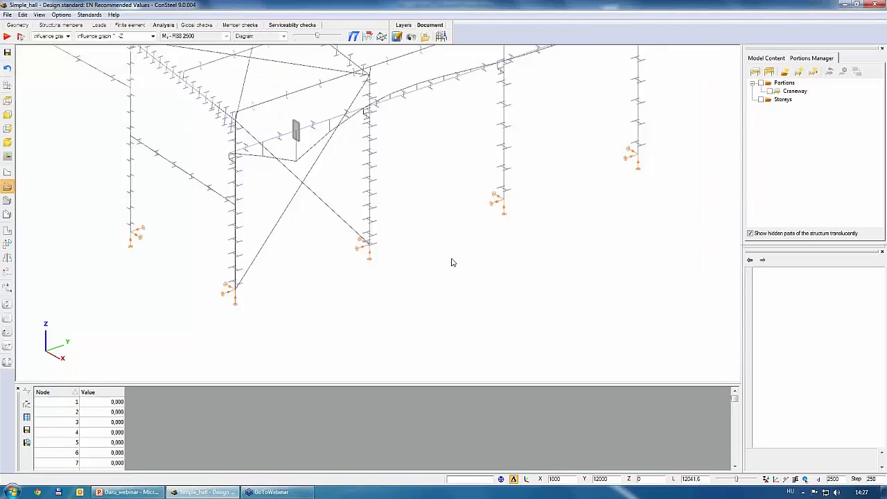
Step: Show only the Craneway portion of the model for the influence graph results
{"action": "scroll", "coordinate": [468, 250], "scroll_direction": "down", "scroll_amount": 5}
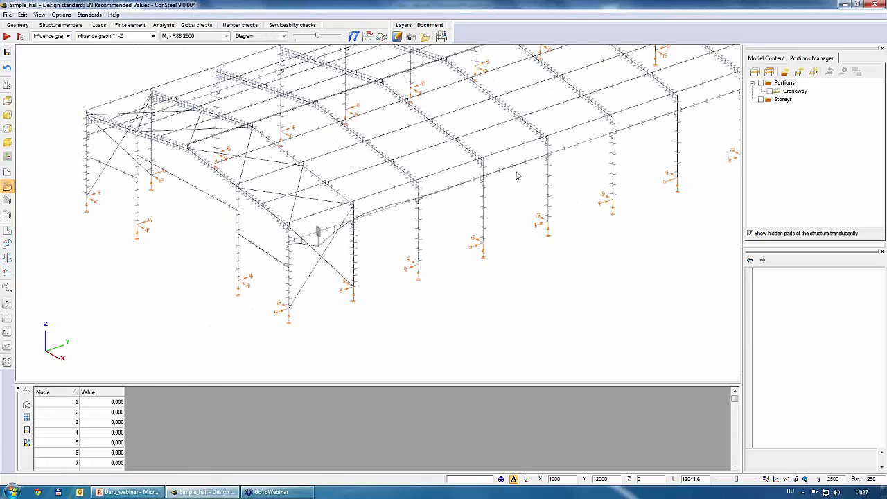
{"action": "left_click", "coordinate": [770, 92]}
{"action": "scroll", "coordinate": [406, 218], "scroll_direction": "down", "scroll_amount": 6}
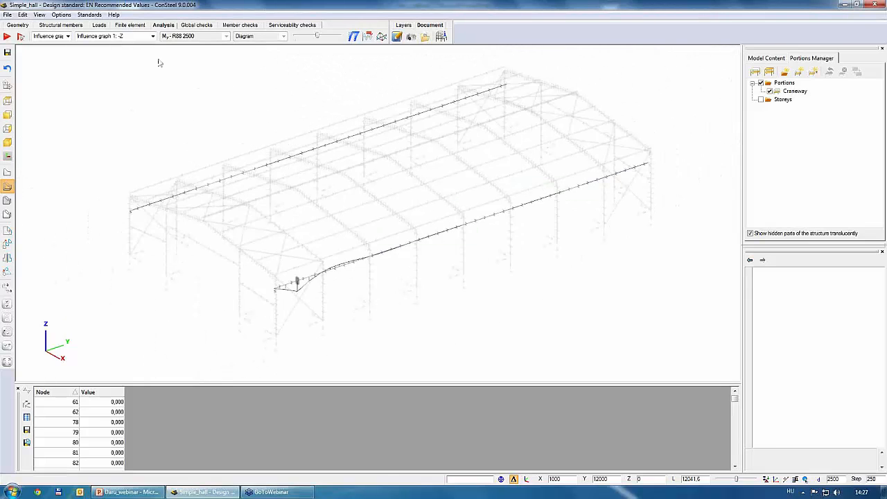
Step: Step through the result diagrams of the defined influence graphs and examine the curve of Influence graph 1 along the runway beam
{"action": "left_click", "coordinate": [152, 36]}
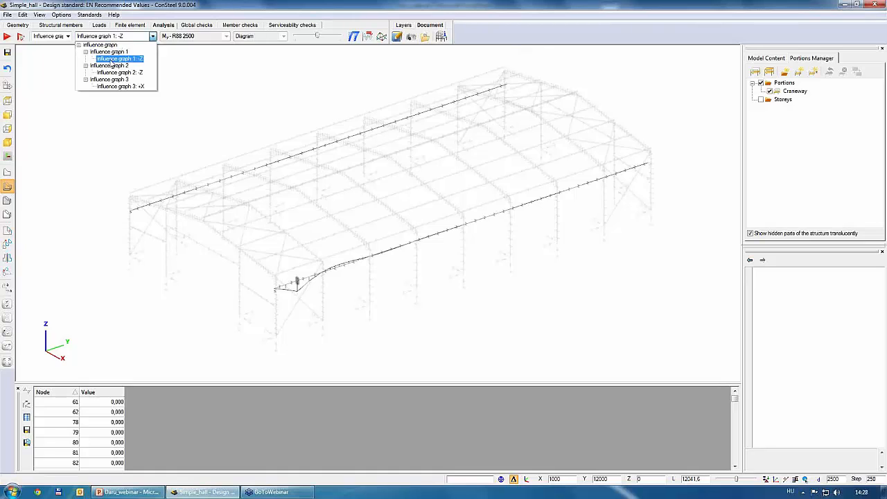
{"action": "left_click", "coordinate": [111, 60]}
{"action": "key", "text": "Down"}
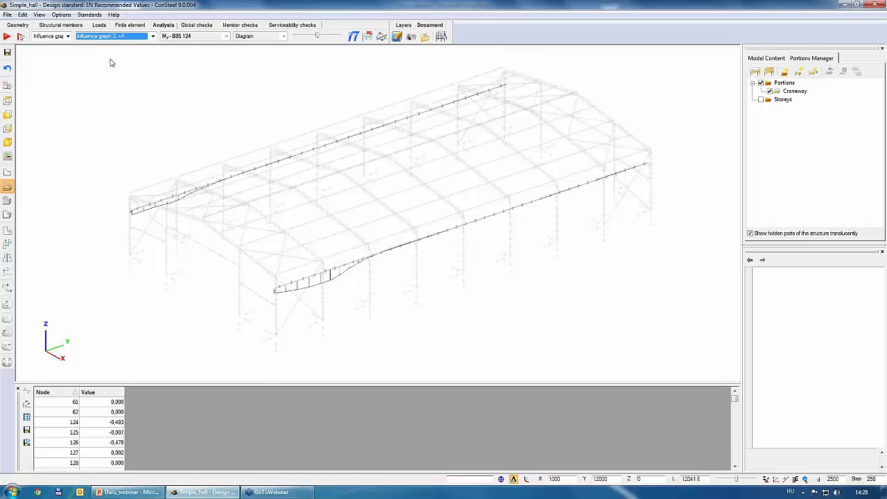
{"action": "scroll", "coordinate": [111, 61], "scroll_direction": "up", "scroll_amount": 2}
{"action": "scroll", "coordinate": [390, 273], "scroll_direction": "up", "scroll_amount": 5}
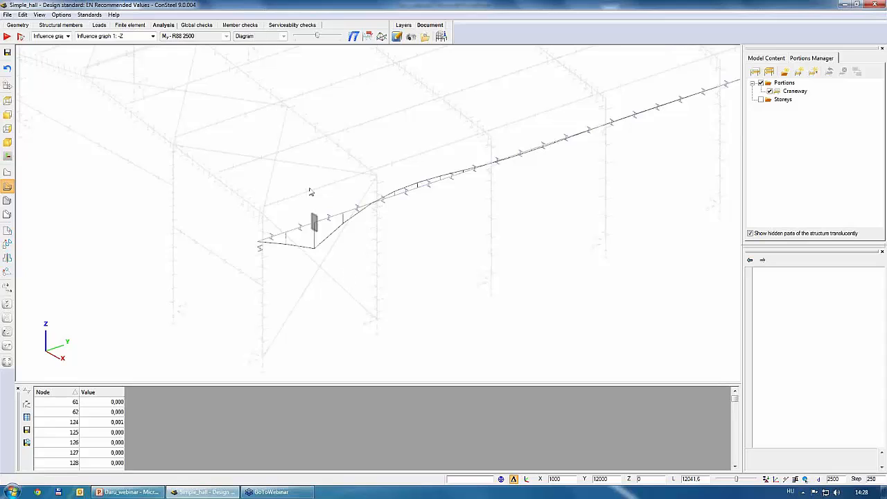
{"action": "mouse_move", "coordinate": [287, 247]}
{"action": "scroll", "coordinate": [287, 248], "scroll_direction": "down", "scroll_amount": 3}
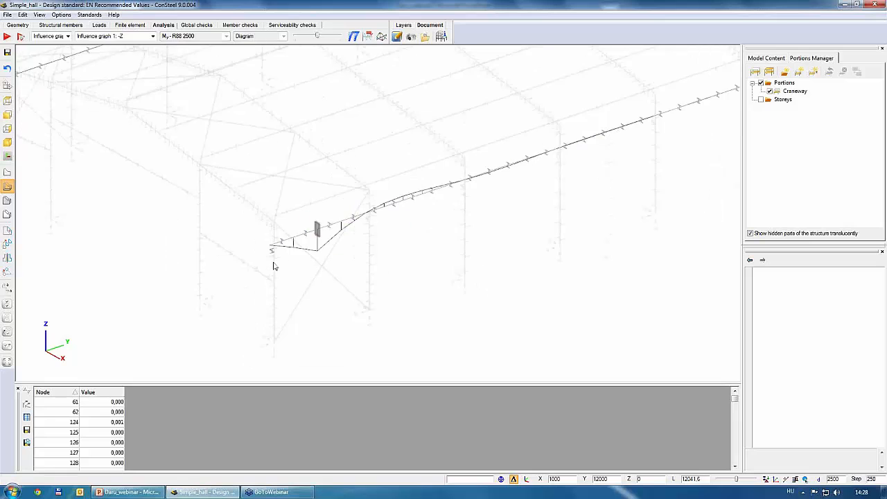
Step: Open the influence line loading for Influence graph 1: -Z and move its dialog clear of the runway beams
{"action": "left_click", "coordinate": [129, 36]}
{"action": "left_click", "coordinate": [123, 58]}
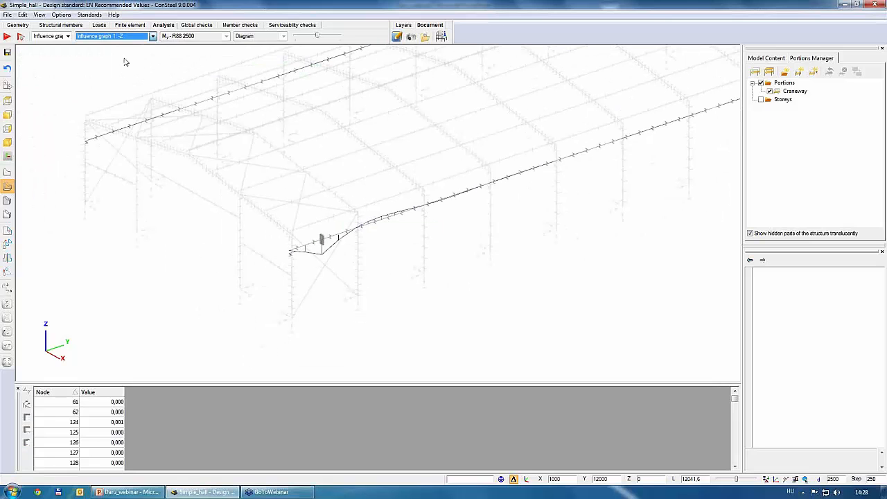
{"action": "scroll", "coordinate": [494, 233], "scroll_direction": "down", "scroll_amount": 3}
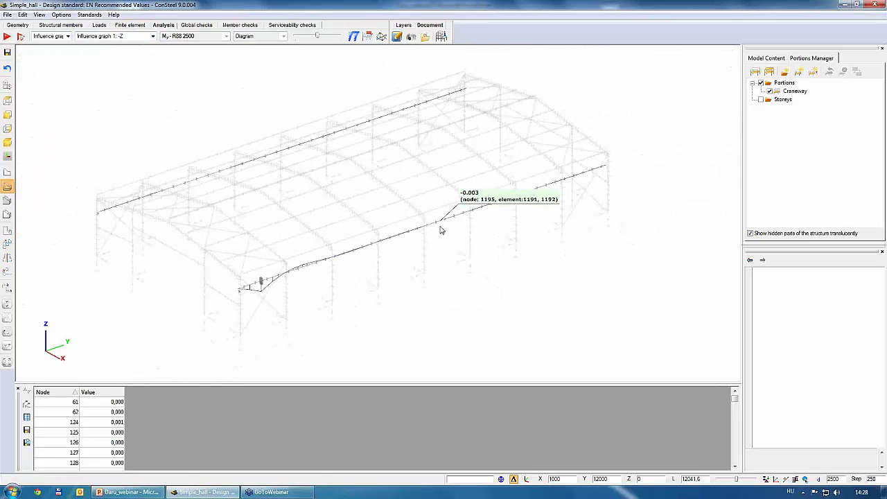
{"action": "scroll", "coordinate": [434, 228], "scroll_direction": "down", "scroll_amount": 2}
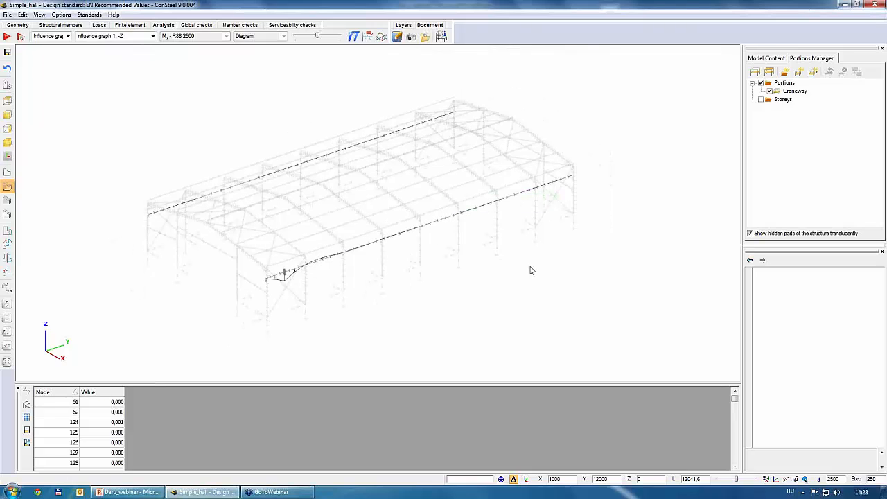
{"action": "right_click", "coordinate": [511, 227]}
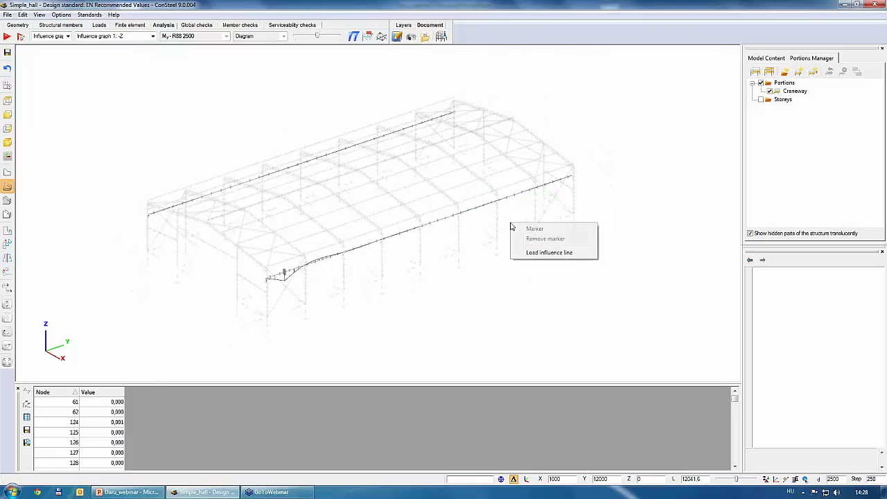
{"action": "left_click", "coordinate": [532, 254]}
{"action": "left_click_drag", "start_coordinate": [458, 162], "coordinate": [501, 151]}
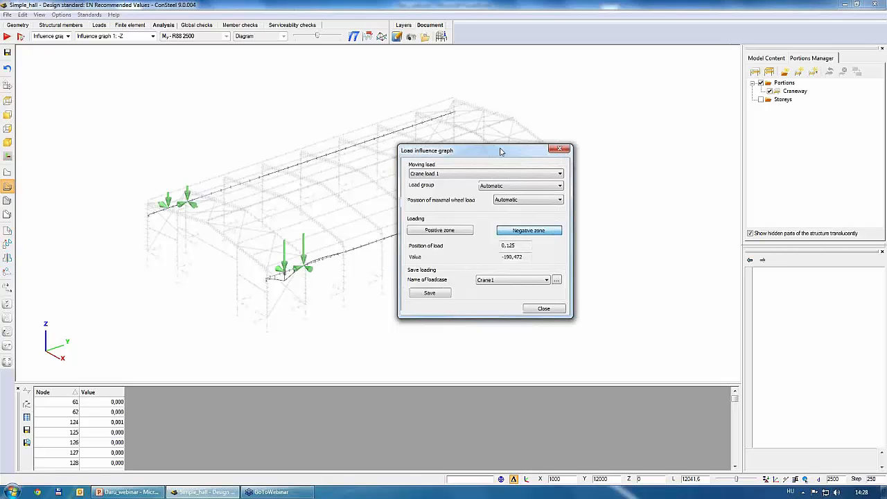
{"action": "left_click_drag", "start_coordinate": [501, 151], "coordinate": [529, 142]}
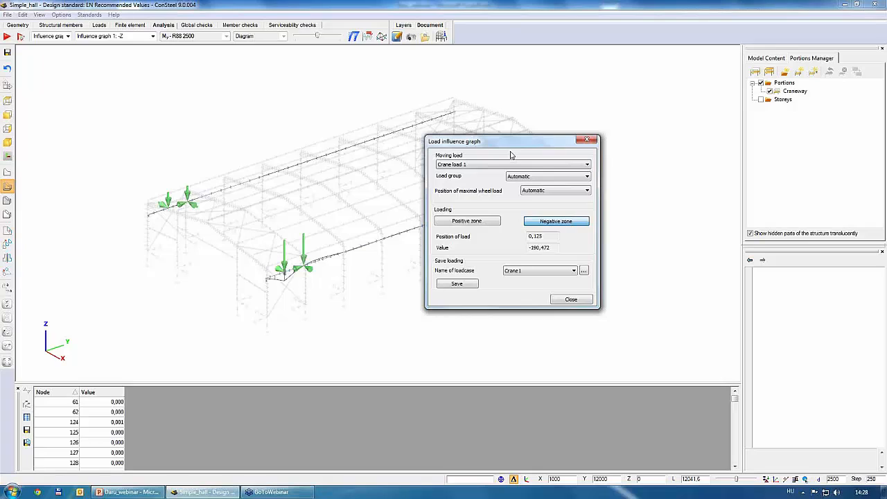
Step: Choose Crane load 1 as the moving load, with load group and position of maximal wheel load both set to Automatic
{"action": "left_click", "coordinate": [485, 164]}
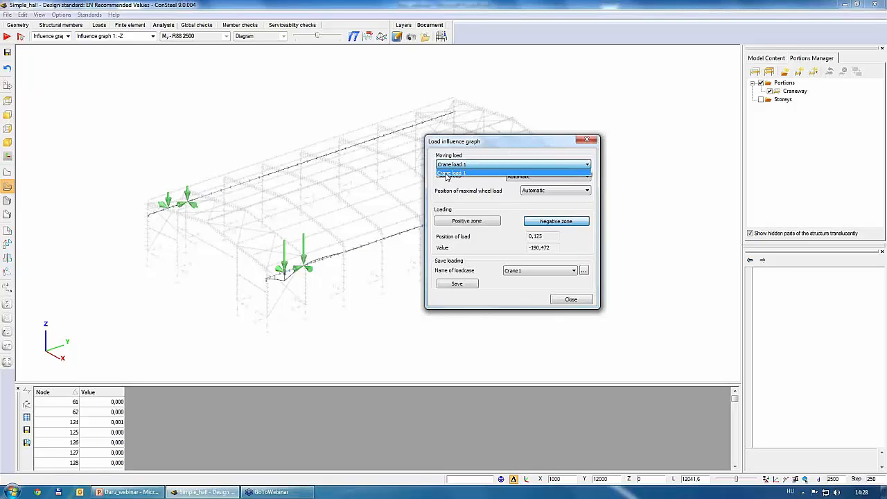
{"action": "left_click", "coordinate": [447, 173]}
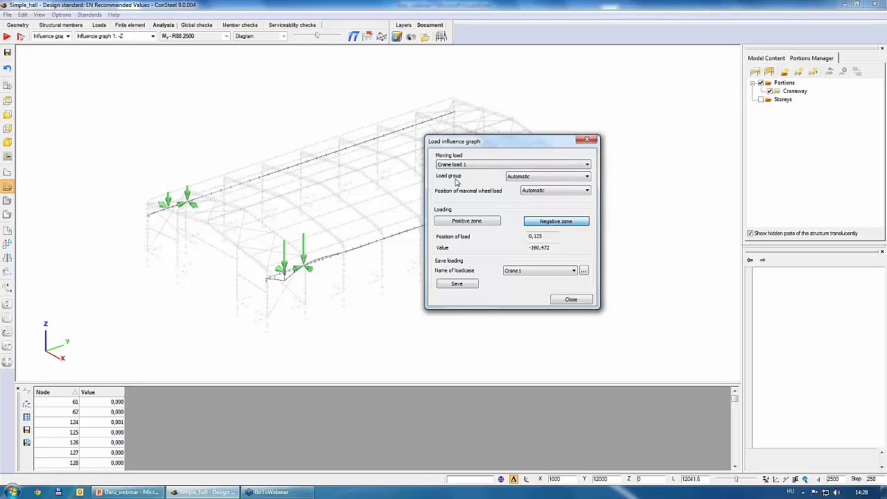
{"action": "left_click", "coordinate": [518, 178]}
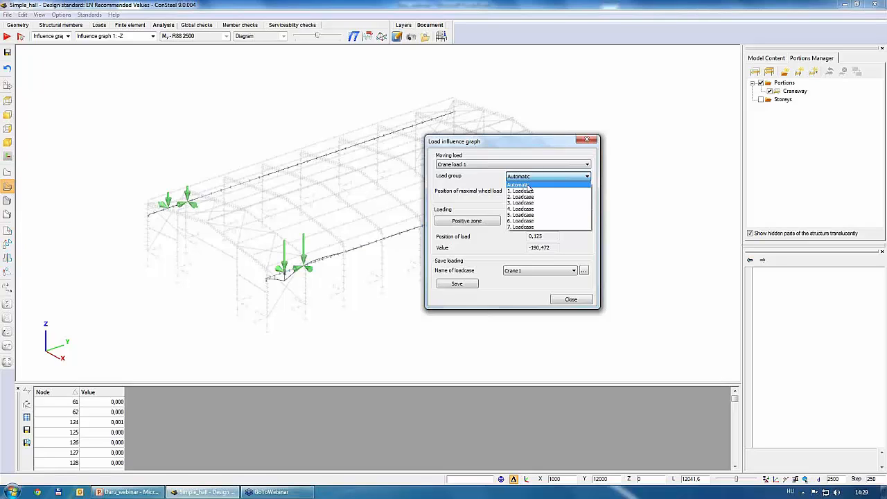
{"action": "left_click", "coordinate": [529, 186]}
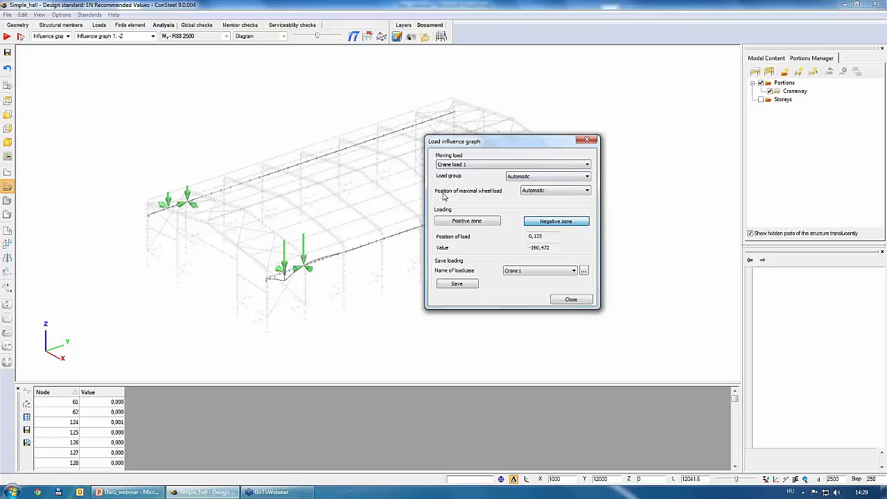
{"action": "left_click", "coordinate": [538, 193]}
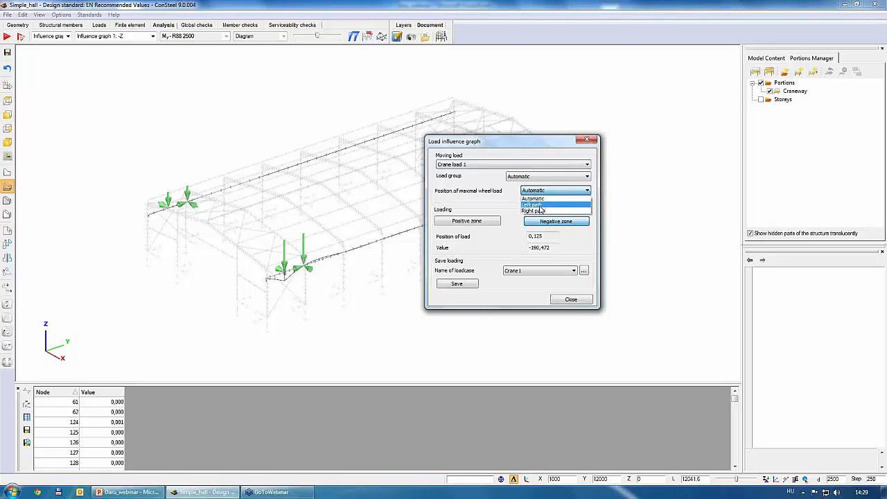
{"action": "left_click", "coordinate": [529, 199]}
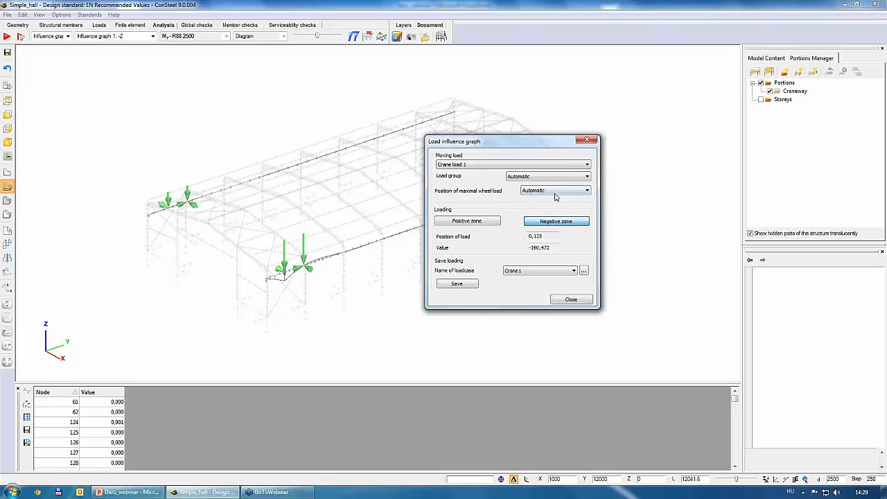
Step: Compare the crane position and value for the positive and negative zones of Influence graph 1, finishing on the negative zone
{"action": "left_click_drag", "start_coordinate": [534, 150], "coordinate": [602, 112]}
{"action": "left_click", "coordinate": [608, 200]}
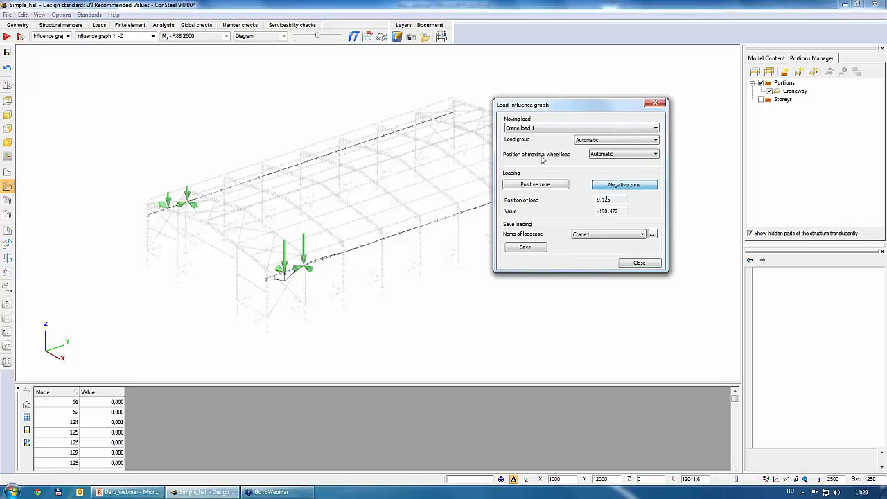
{"action": "left_click_drag", "start_coordinate": [554, 108], "coordinate": [620, 93]}
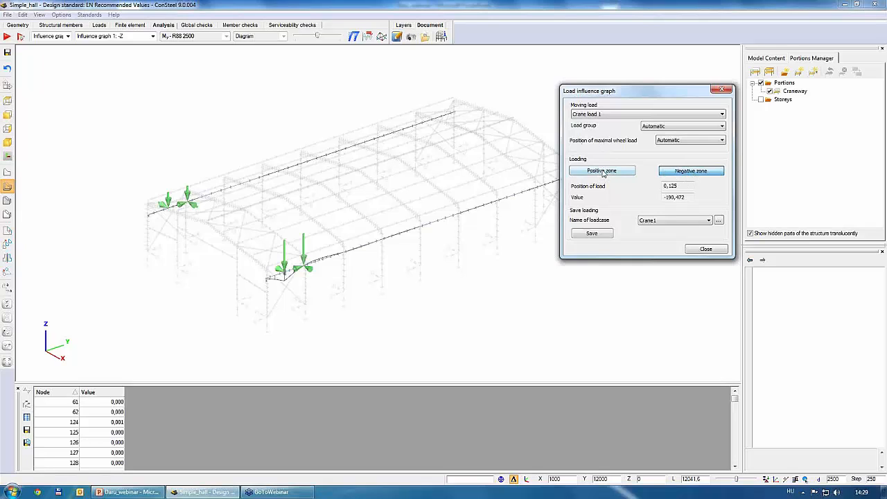
{"action": "left_click", "coordinate": [602, 172]}
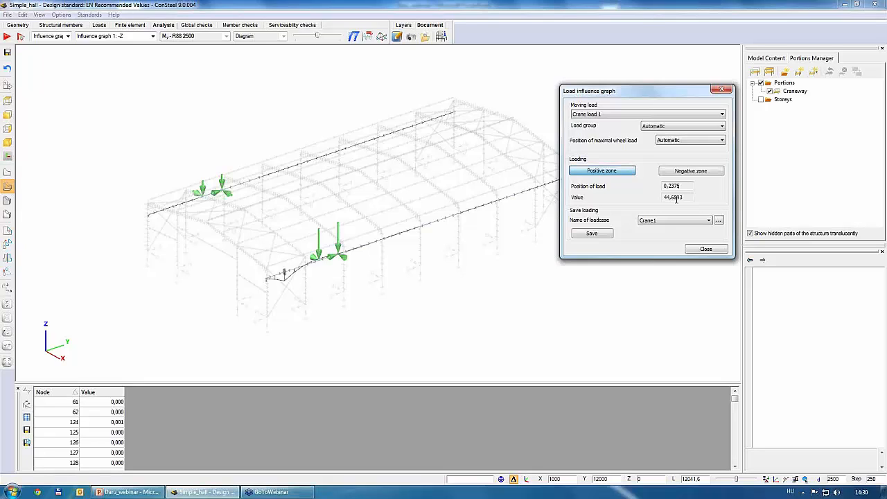
{"action": "left_click_drag", "start_coordinate": [685, 198], "coordinate": [661, 197]}
{"action": "left_click", "coordinate": [621, 173]}
{"action": "left_click", "coordinate": [683, 174]}
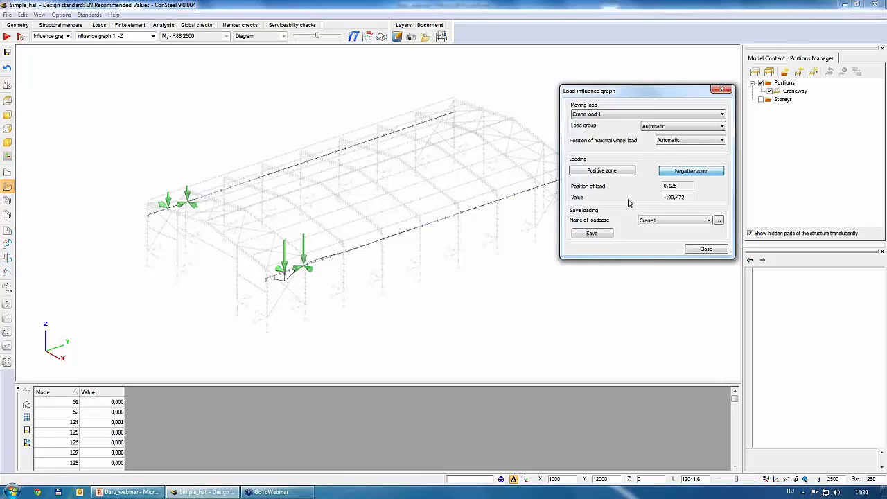
Step: Save the negative zone loading of Influence graph 1 to load case Crane1 and close the loading dialog
{"action": "left_click", "coordinate": [670, 222]}
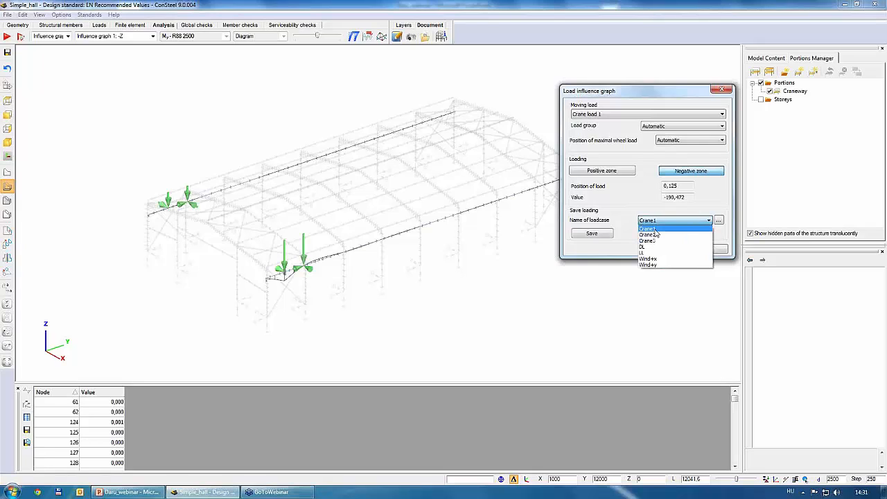
{"action": "left_click", "coordinate": [658, 230]}
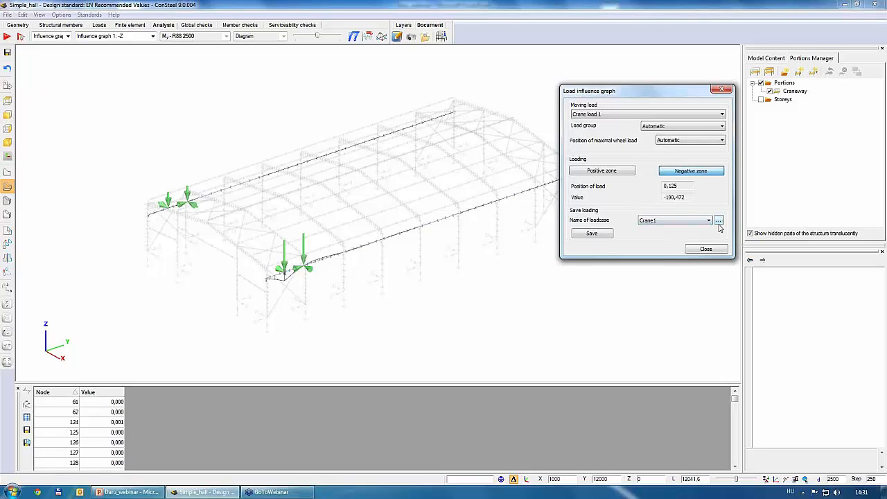
{"action": "left_click", "coordinate": [602, 235]}
{"action": "left_click", "coordinate": [705, 249]}
Step: Load the influence line of Influence graph 2: -Z with the crane placed for the positive zone
{"action": "left_click", "coordinate": [143, 36]}
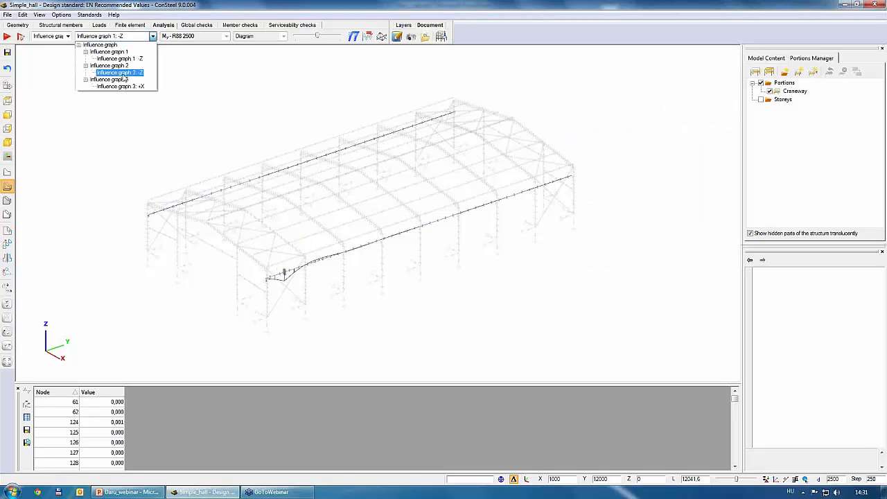
{"action": "left_click", "coordinate": [121, 73]}
{"action": "right_click", "coordinate": [586, 140]}
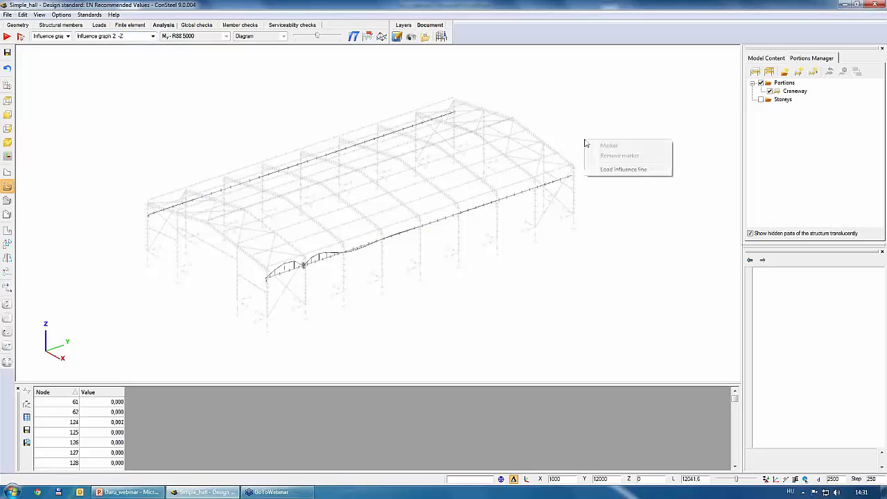
{"action": "left_click", "coordinate": [598, 167]}
{"action": "left_click_drag", "start_coordinate": [444, 160], "coordinate": [565, 143]}
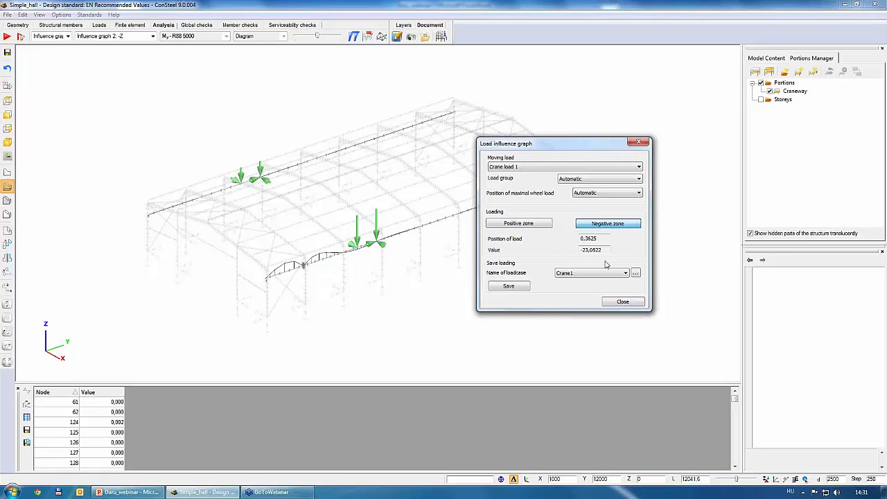
{"action": "left_click", "coordinate": [530, 225]}
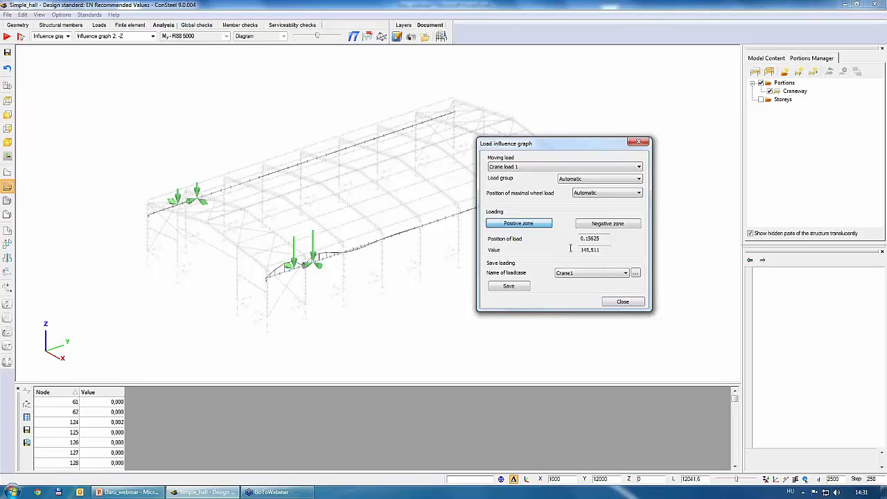
Step: Save the positive zone loading of Influence graph 2 to load case Crane2 and close the loading dialog
{"action": "left_click", "coordinate": [591, 273]}
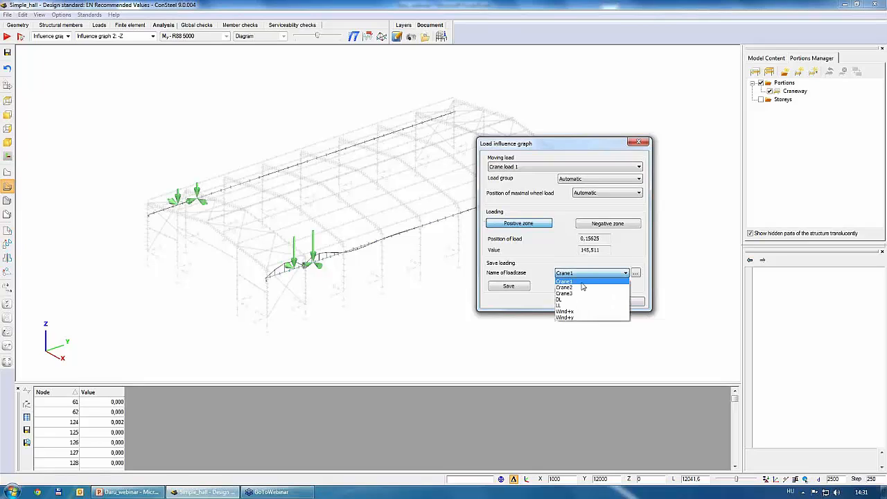
{"action": "left_click", "coordinate": [582, 287]}
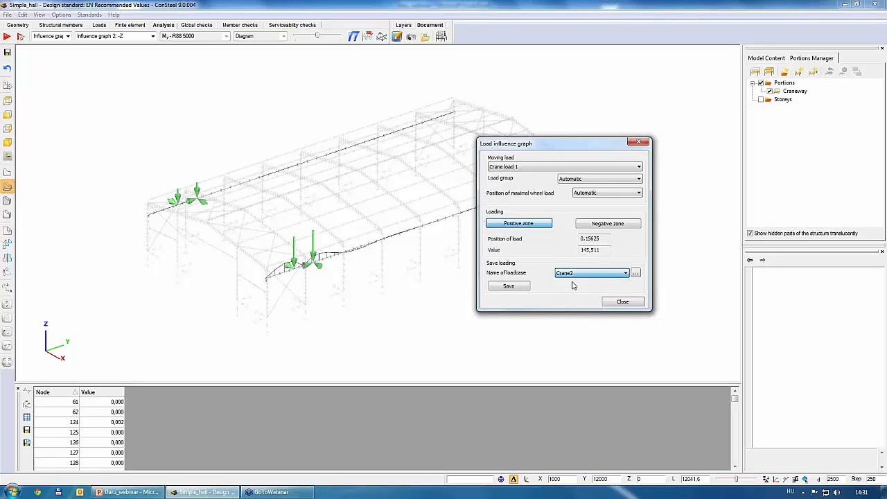
{"action": "left_click", "coordinate": [509, 287]}
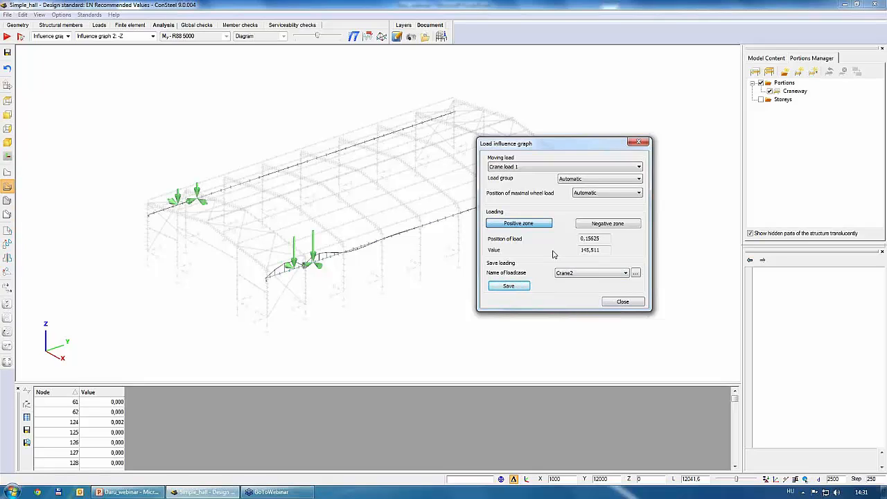
{"action": "left_click", "coordinate": [624, 303]}
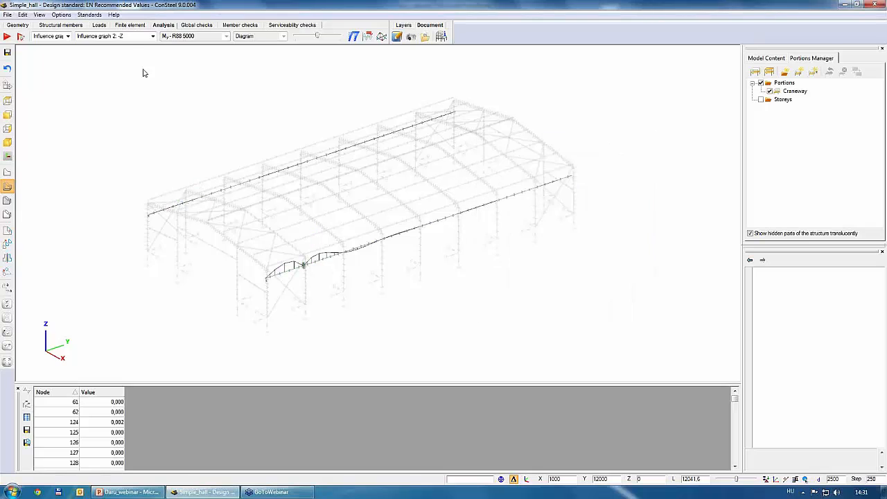
Step: Load the influence line of Influence graph 3: +X, check its positive zone, and place the crane for the negative zone
{"action": "left_click", "coordinate": [131, 36]}
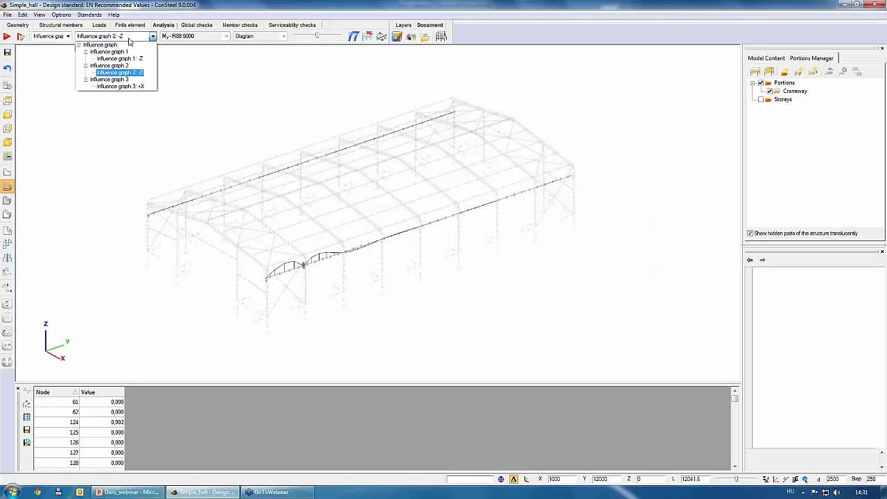
{"action": "left_click", "coordinate": [122, 86]}
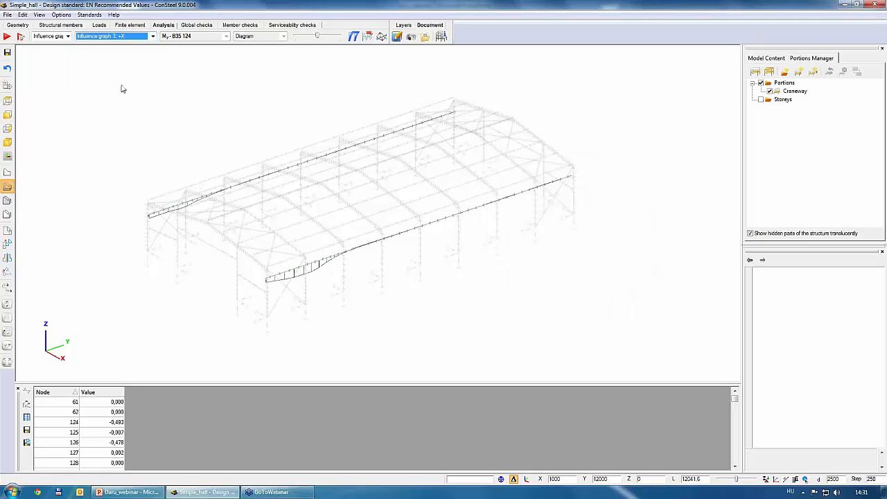
{"action": "right_click", "coordinate": [578, 126]}
{"action": "left_click", "coordinate": [603, 155]}
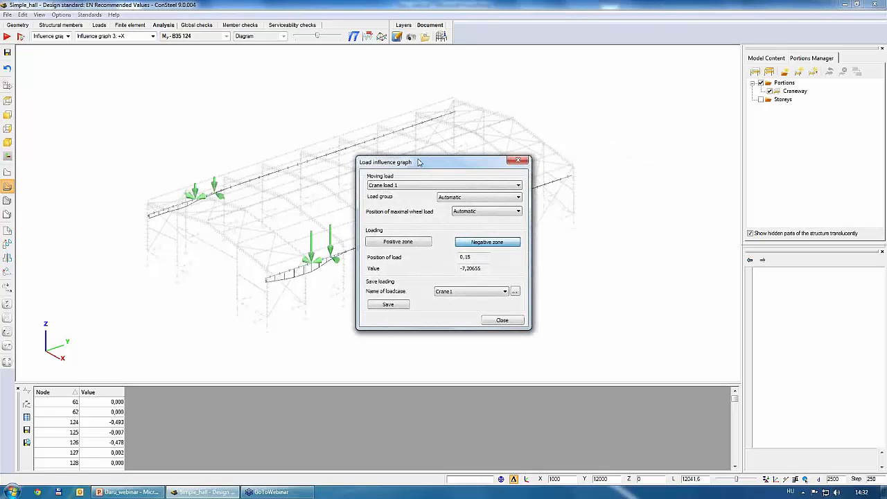
{"action": "left_click_drag", "start_coordinate": [415, 151], "coordinate": [547, 124]}
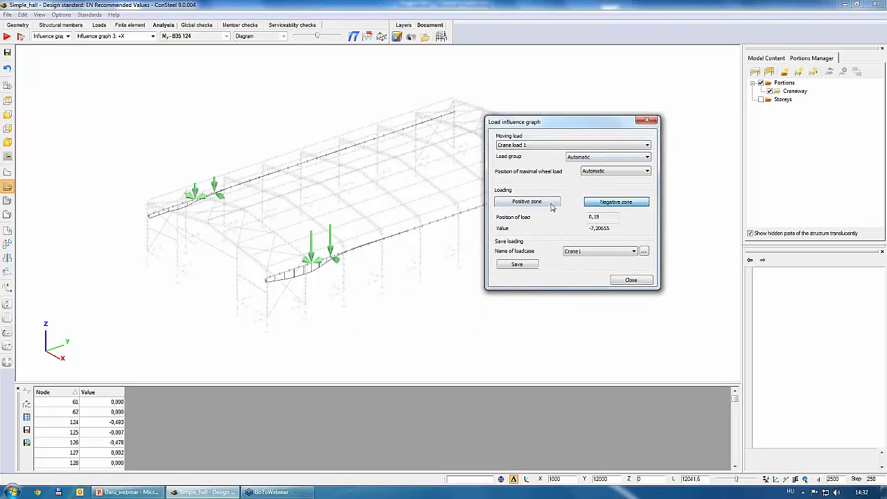
{"action": "left_click", "coordinate": [525, 202]}
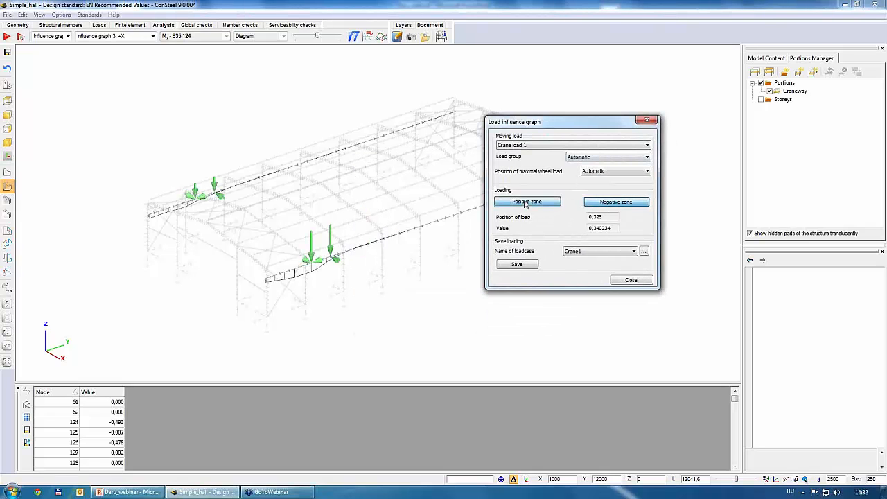
{"action": "left_click", "coordinate": [616, 202]}
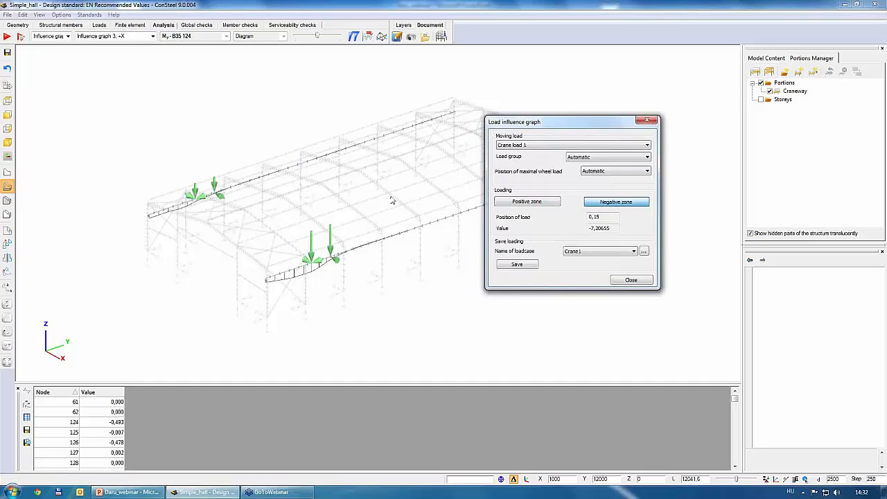
Step: Save the negative zone loading of Influence graph 3 to load case Crane3
{"action": "left_click", "coordinate": [597, 251]}
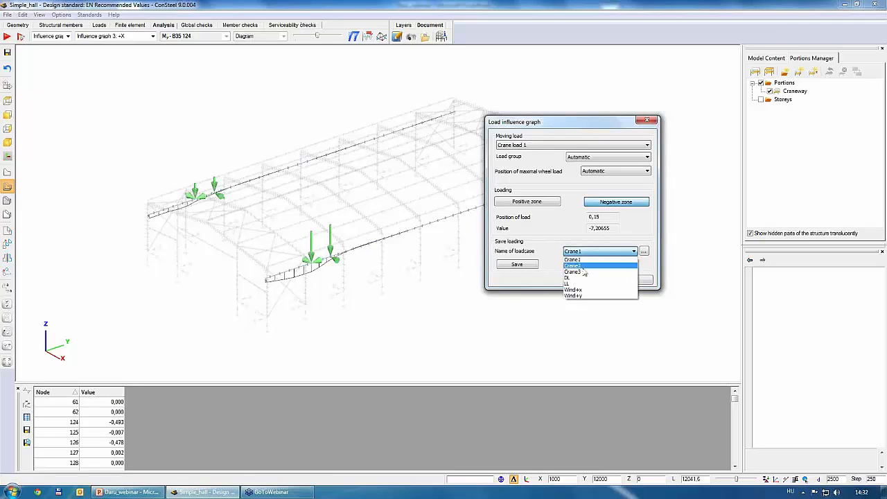
{"action": "left_click", "coordinate": [584, 272]}
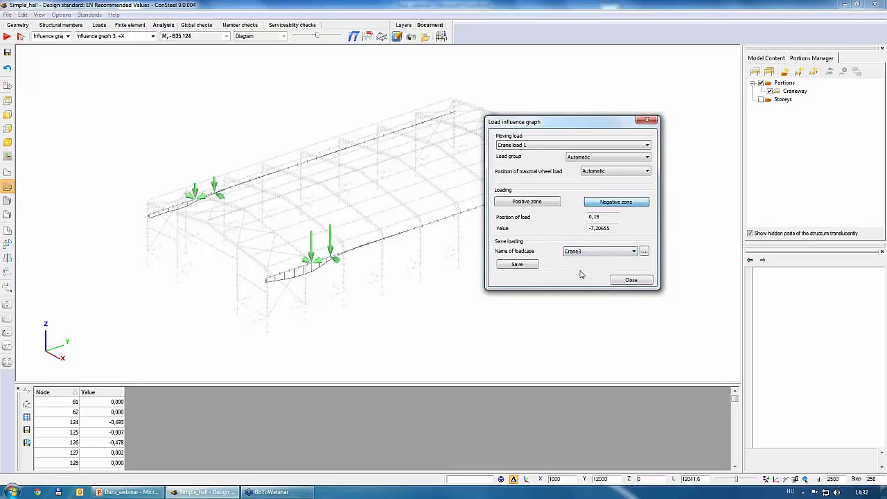
{"action": "left_click", "coordinate": [527, 267]}
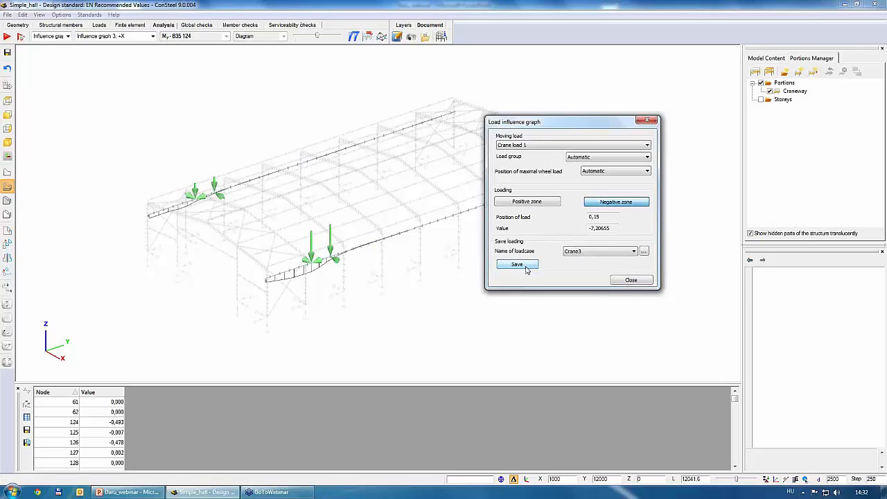
Step: Close the influence graph loading dialog and display the loads of the saved load cases Crane3, Crane2 and Crane1 on the hall model
{"action": "left_click", "coordinate": [630, 281]}
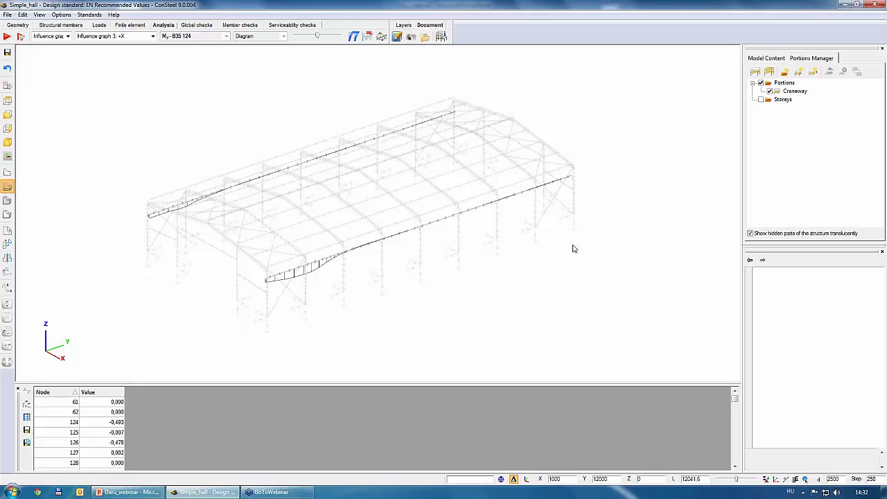
{"action": "left_click", "coordinate": [97, 25]}
{"action": "left_click", "coordinate": [88, 36]}
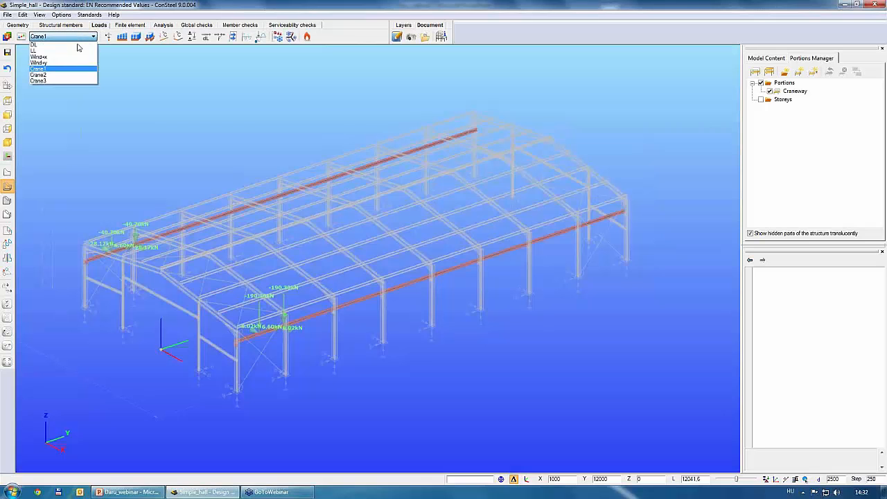
{"action": "left_click", "coordinate": [42, 81]}
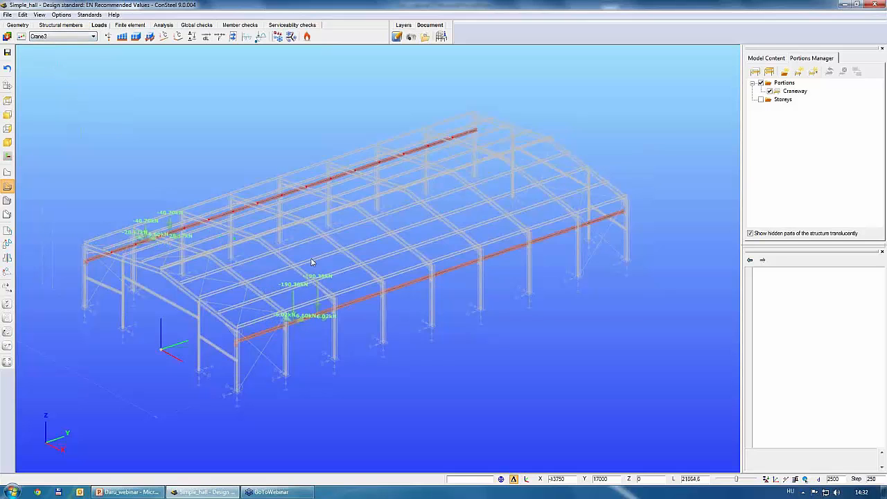
{"action": "scroll", "coordinate": [312, 262], "scroll_direction": "up", "scroll_amount": 5}
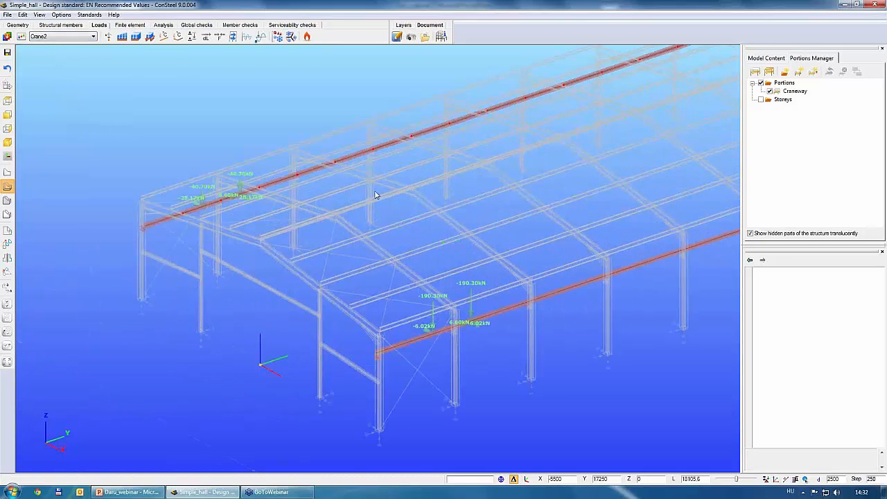
{"action": "left_click", "coordinate": [89, 36]}
{"action": "left_click", "coordinate": [43, 72]}
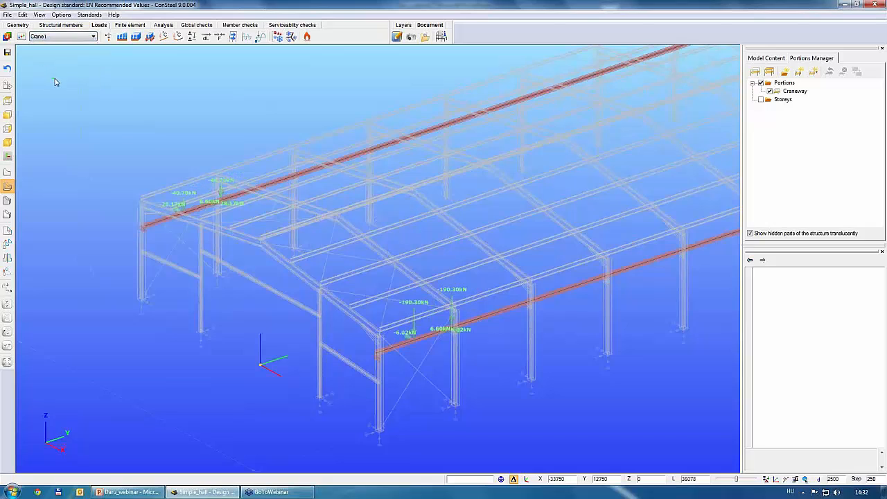
Step: Compare the crane positions by displaying load cases Crane1, Crane2 and Crane3 one after another
{"action": "left_click", "coordinate": [71, 38]}
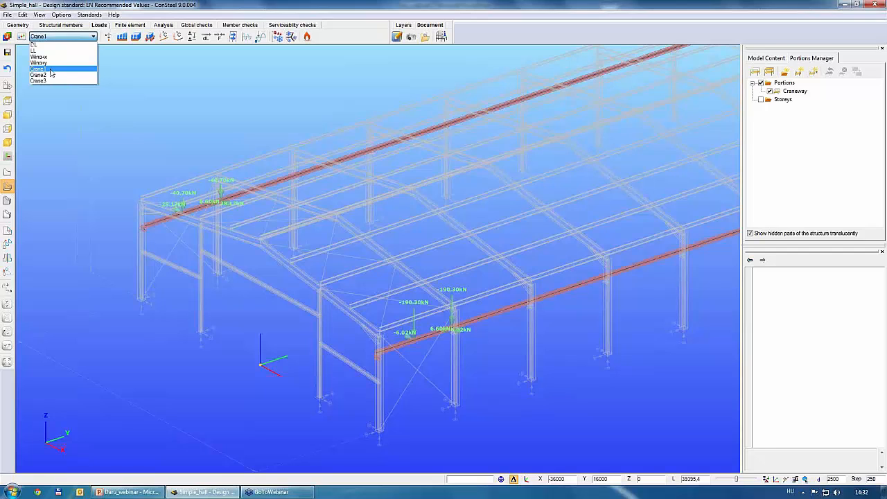
{"action": "left_click", "coordinate": [51, 70]}
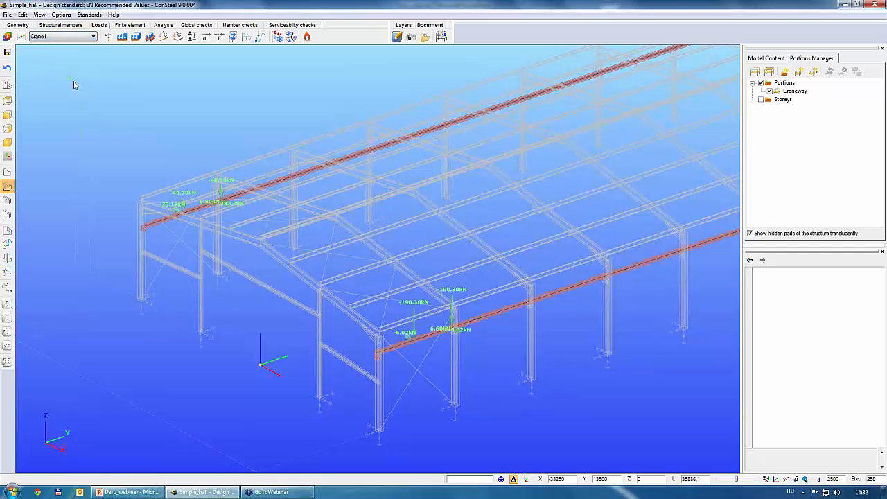
{"action": "key", "text": "Down"}
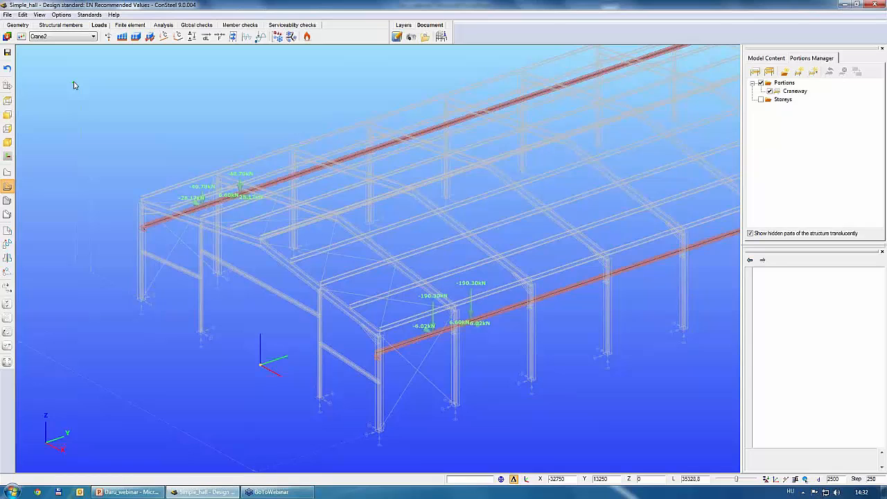
{"action": "key", "text": "Down"}
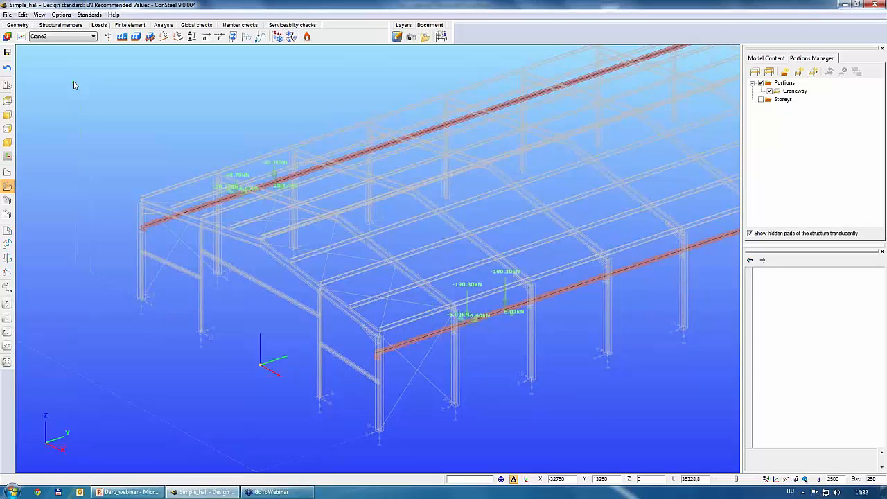
Step: Automatically generate the ultimate limit state load combinations for persistent and transient design situations (6.10.) with all load cases considered
{"action": "left_click", "coordinate": [22, 37]}
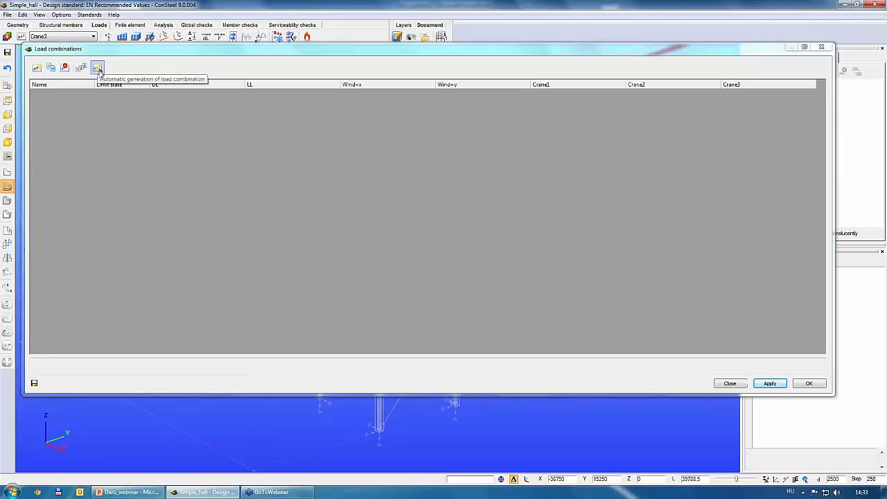
{"action": "left_click", "coordinate": [99, 71]}
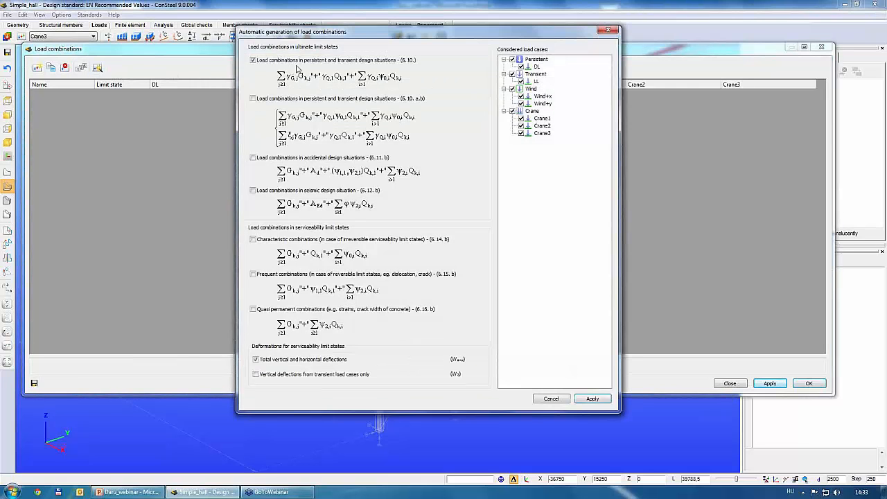
{"action": "left_click_drag", "start_coordinate": [310, 32], "coordinate": [256, 68]}
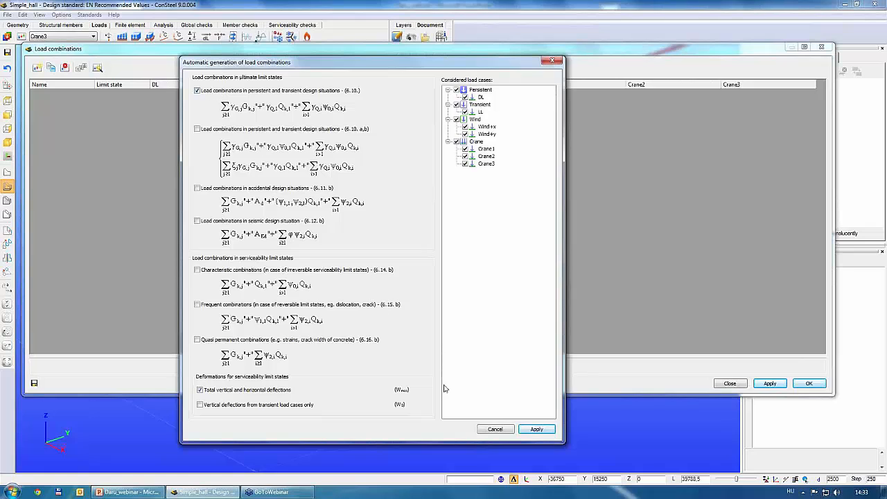
{"action": "left_click", "coordinate": [537, 430]}
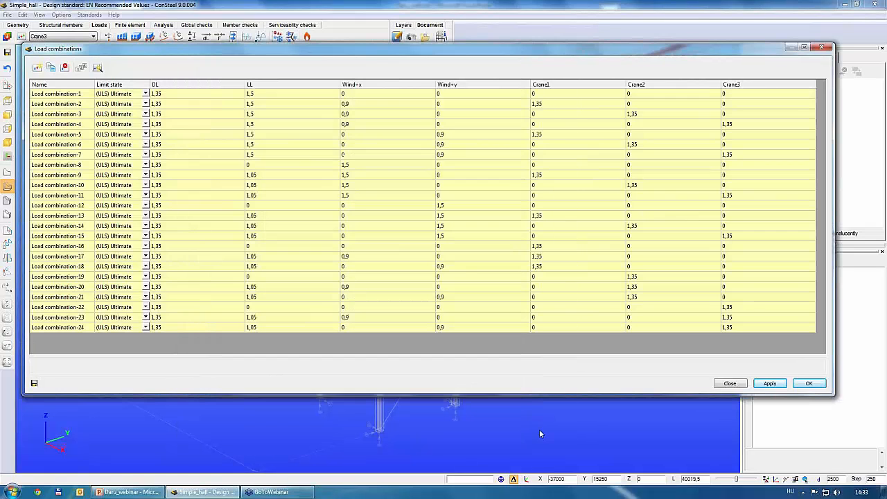